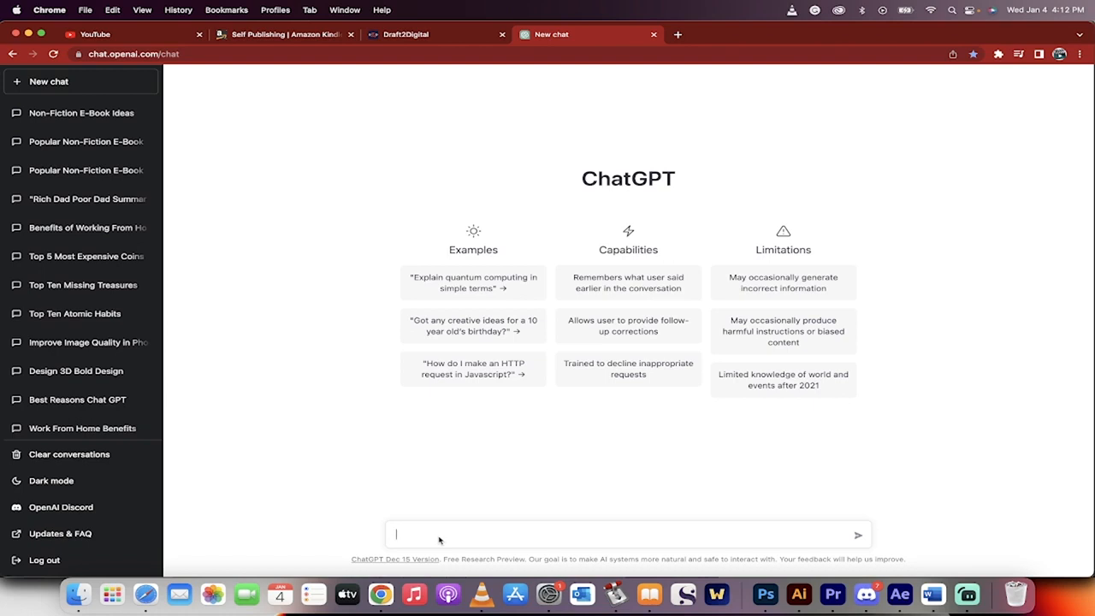
# Ask for ten ideas for non fiction e books, and request sub categories for #4 of the answer
pyautogui.write('give me ten ideas for non fiction ')
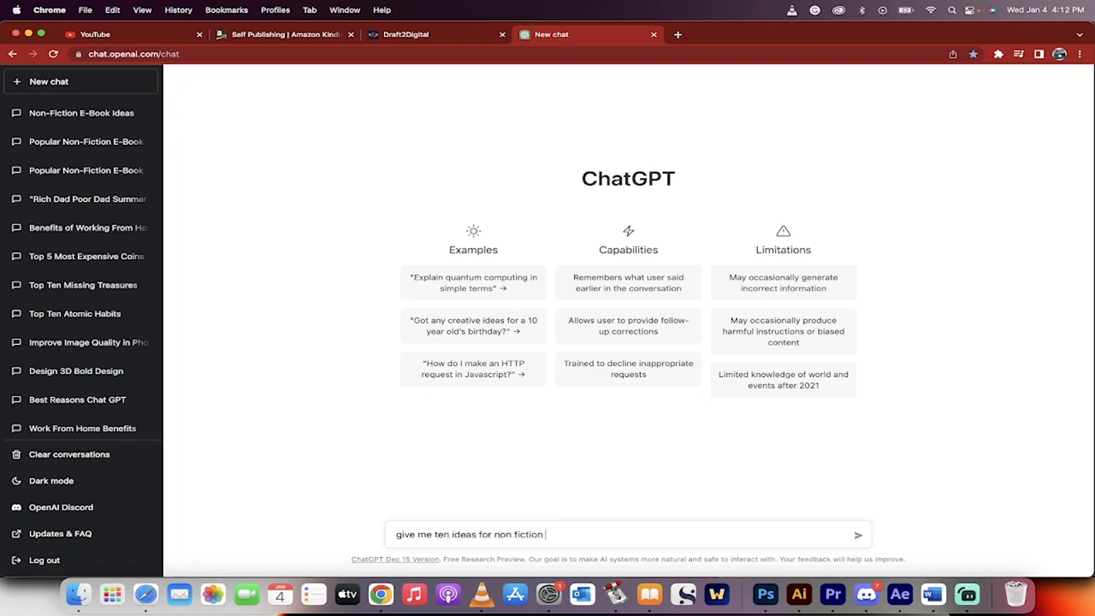
pyautogui.write('e books')
pyautogui.press('Return')
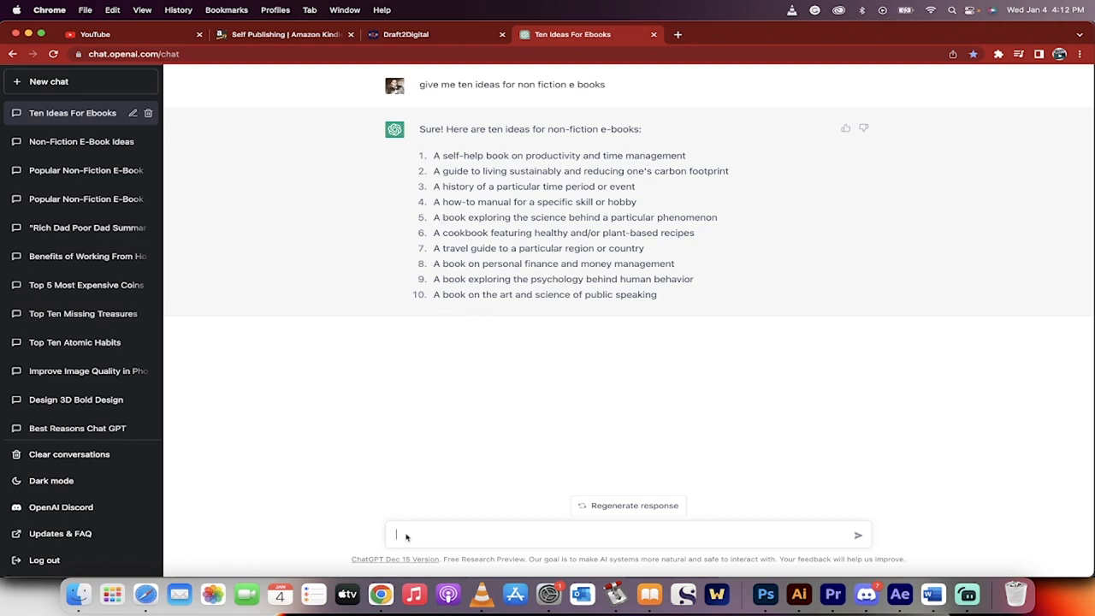
pyautogui.write('give me sub categories for #4')
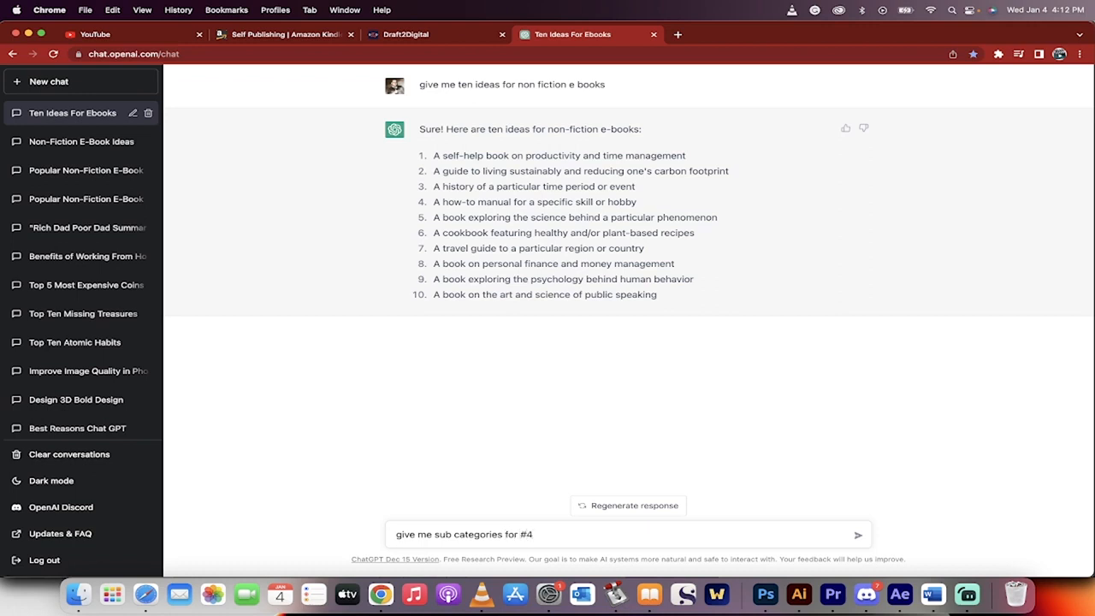
pyautogui.press('Return')
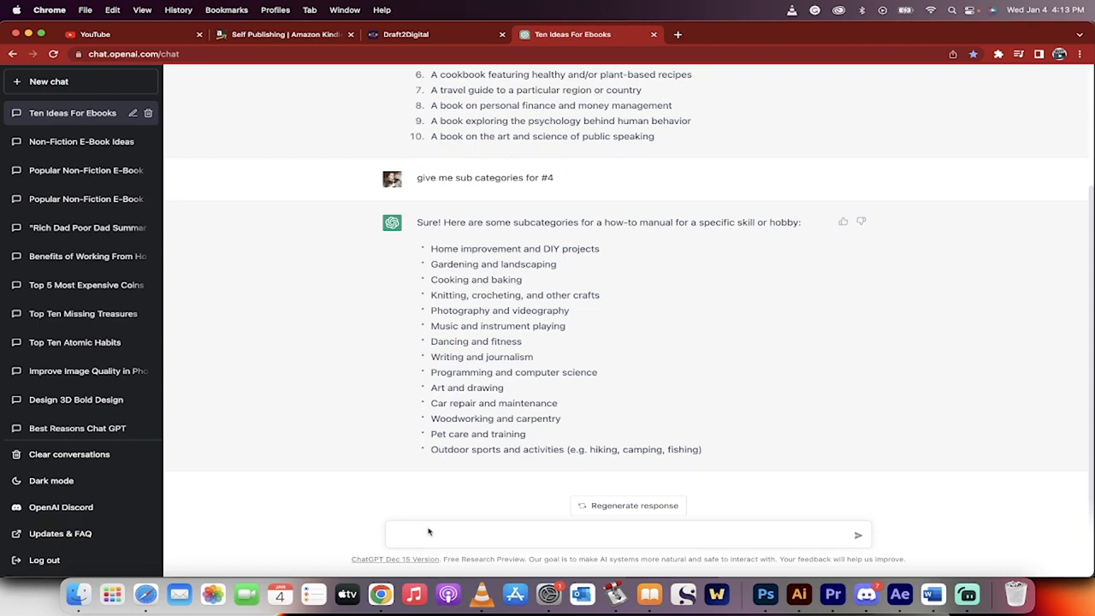
# Send the follow-up prompt "give me ideas for photography and videography"
pyautogui.write('e')
pyautogui.write('give me ideas for ')
pyautogui.write('photography and videog')
pyautogui.write('raphy')
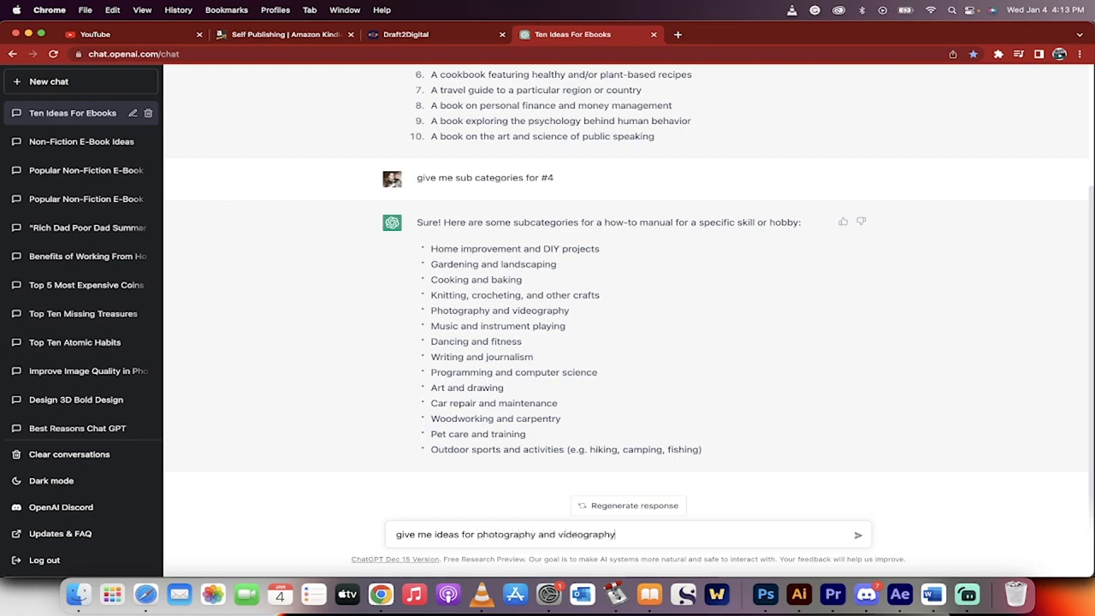
pyautogui.press('Return')
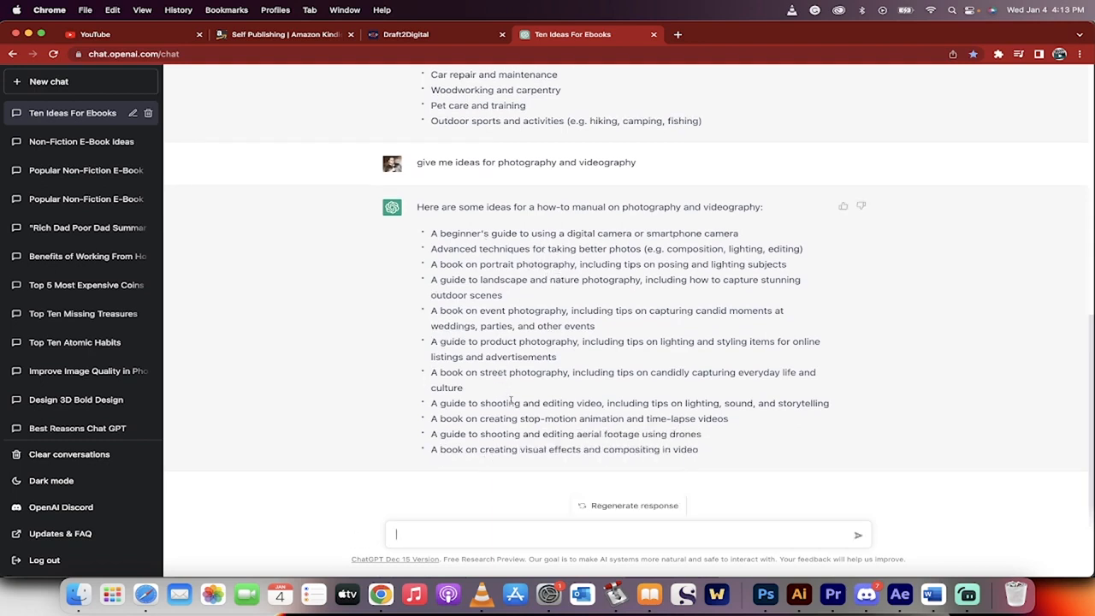
# Send the prompt "Write an outline for a beginners guide to a smartphone camera for videography"
pyautogui.write('writ')
pyautogui.write('rite an outline for')
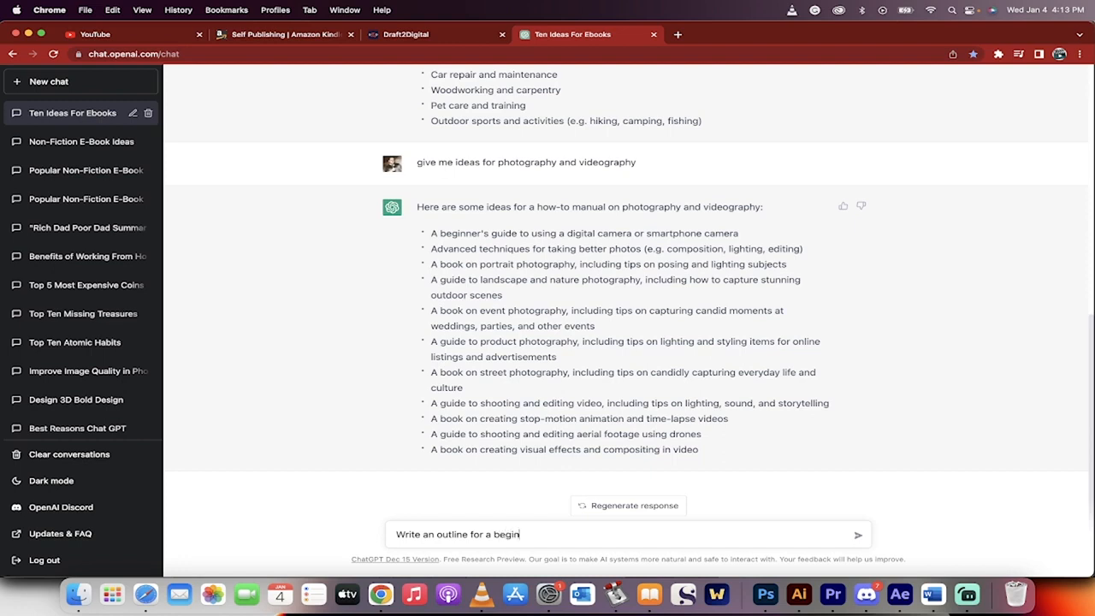
pyautogui.write('a beginners guide to a smartp')
pyautogui.press('BackSpace')
pyautogui.write('tphone camera for vid')
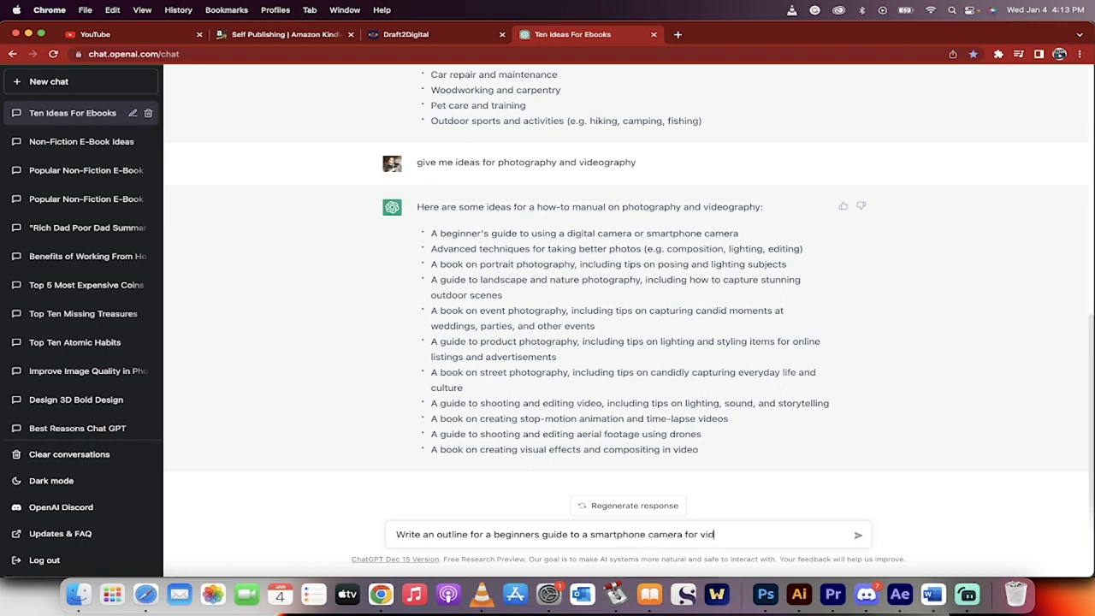
pyautogui.write('eography')
pyautogui.press('Return')
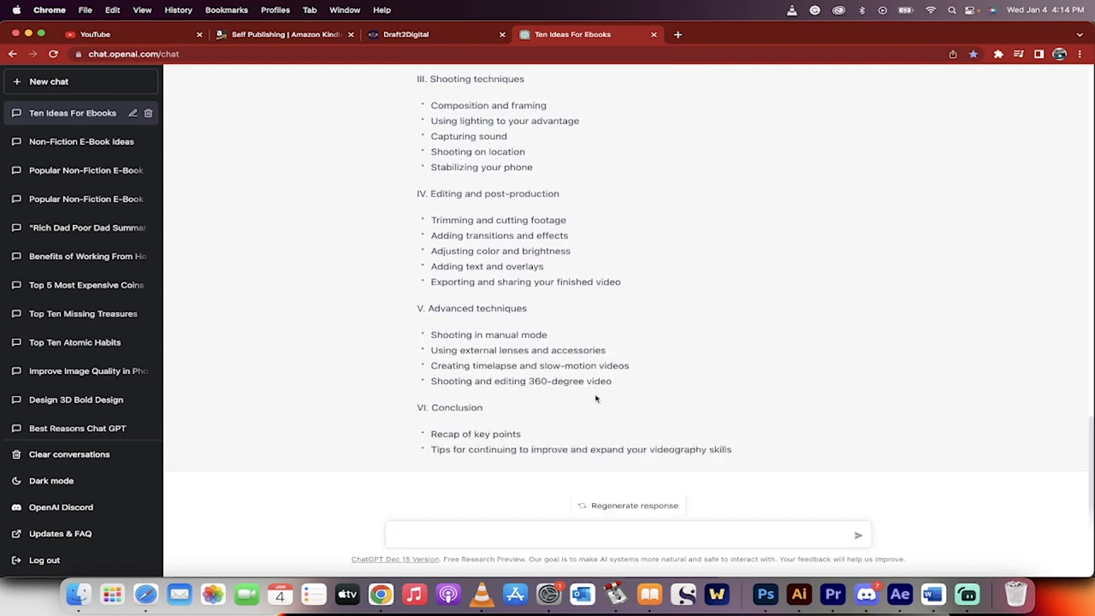
# Copy the whole generated outline, from I. Introduction through the last point of VI. Conclusion
pyautogui.scroll(5, 596, 398)
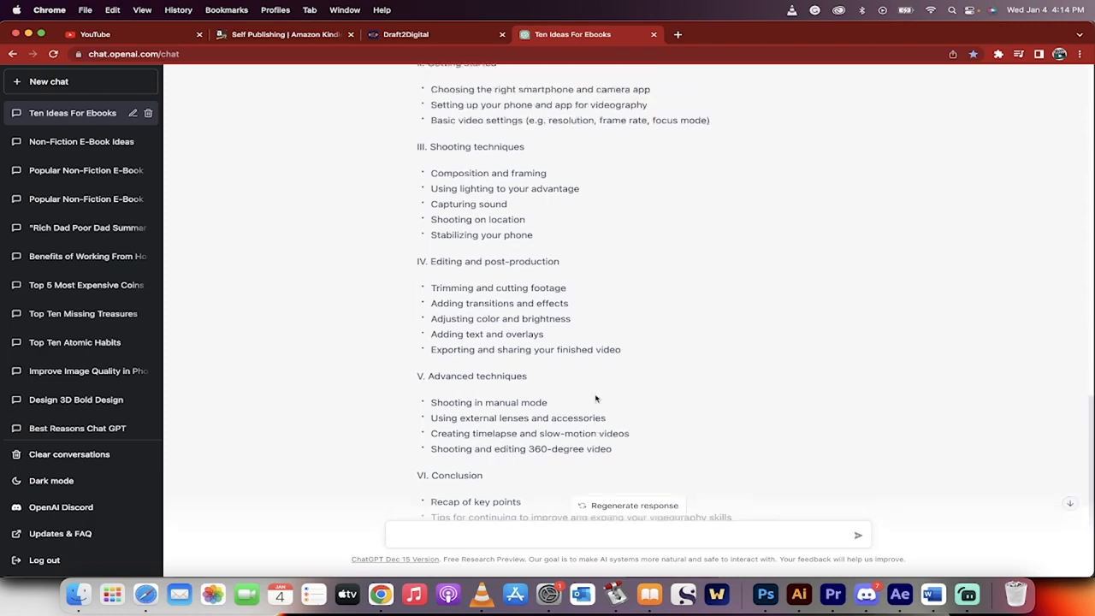
pyautogui.scroll(2, 597, 398)
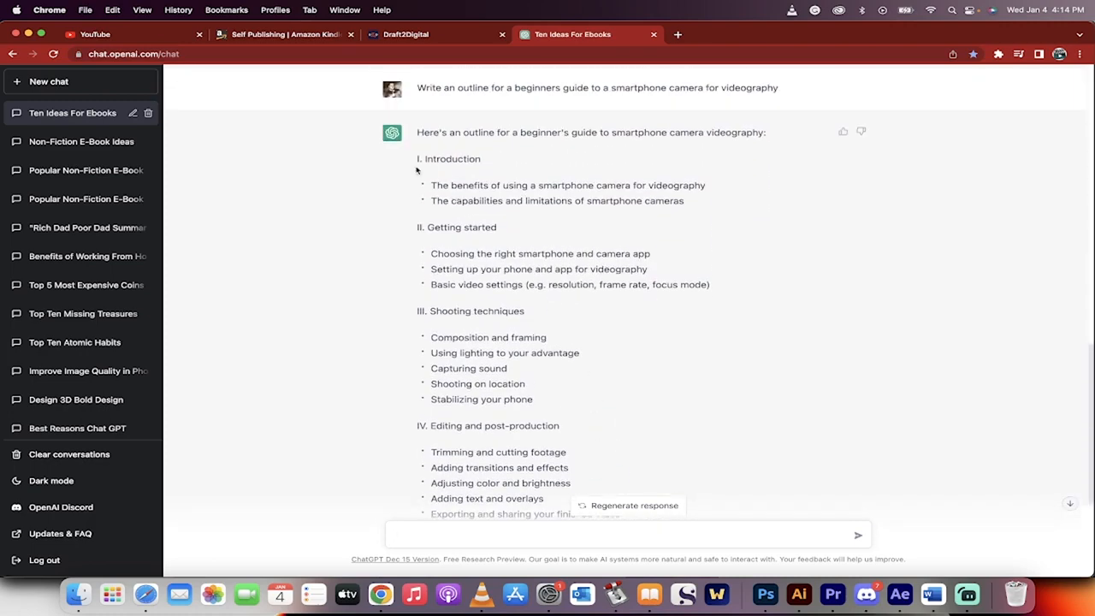
pyautogui.moveTo(416, 160); pyautogui.dragTo(420, 215)
pyautogui.scroll(-5, 419, 220)
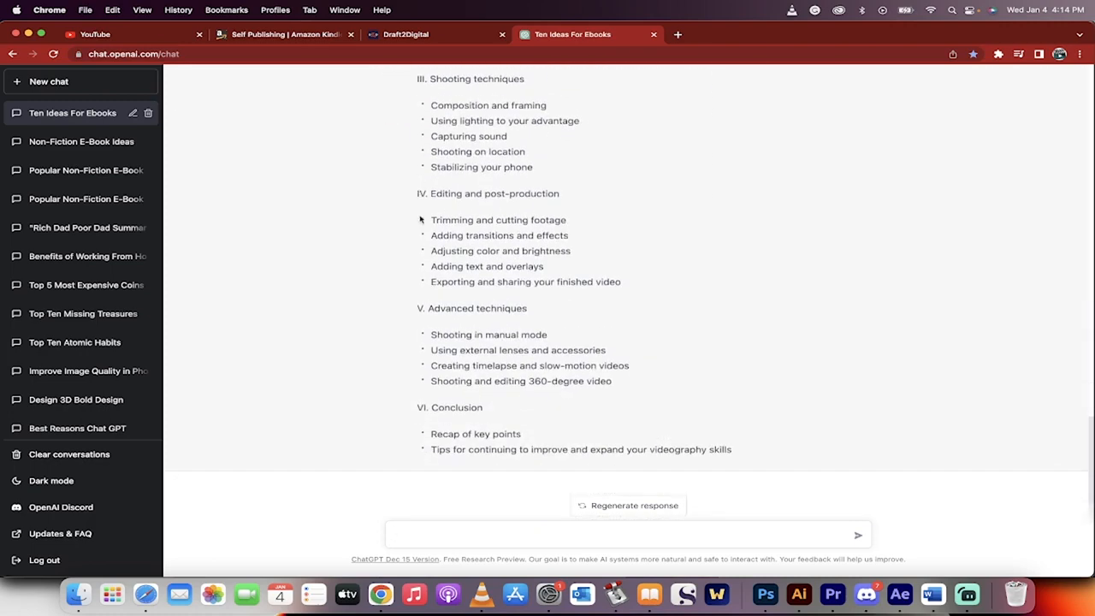
pyautogui.keyDown('shift'); pyautogui.click(732, 451); pyautogui.keyUp('shift')
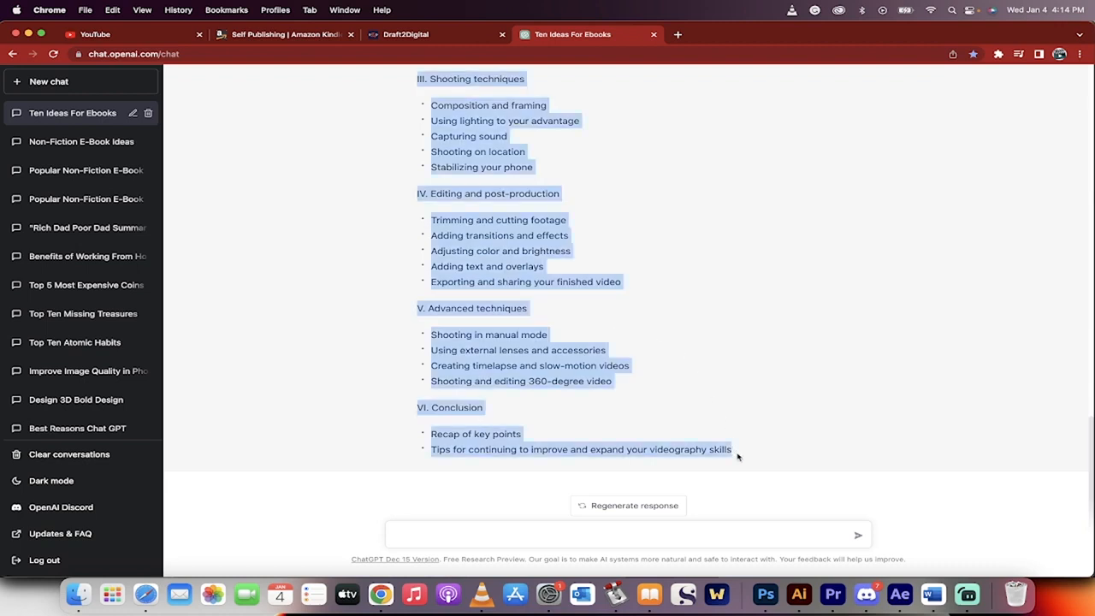
pyautogui.press('super+c')
# Switch to Word and paste the copied outline at the start of the blank document
pyautogui.click(932, 593)
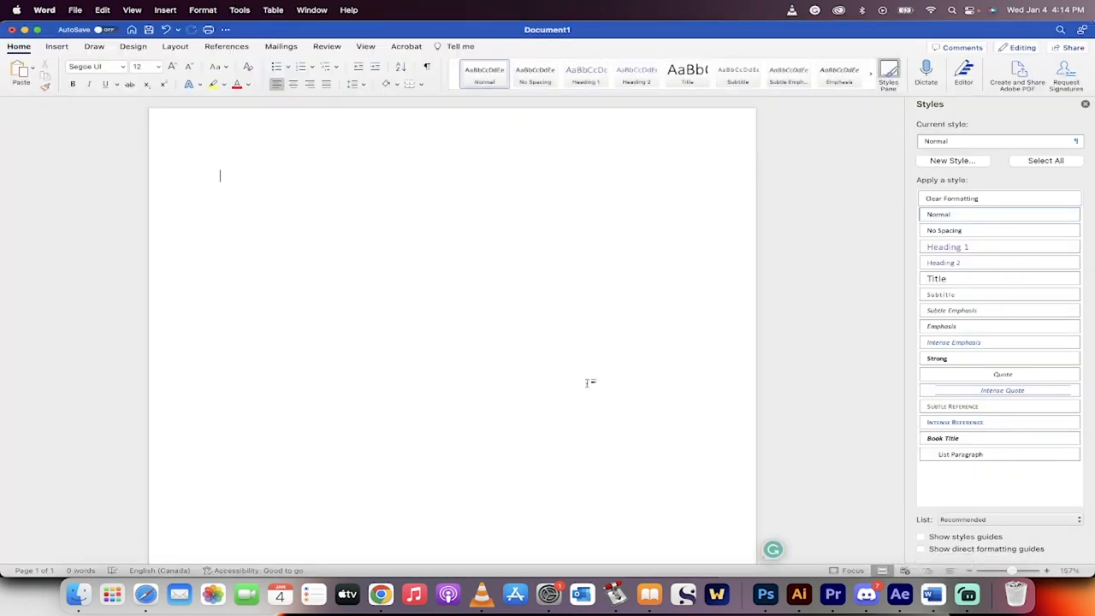
pyautogui.click(223, 171)
pyautogui.press('super+v')
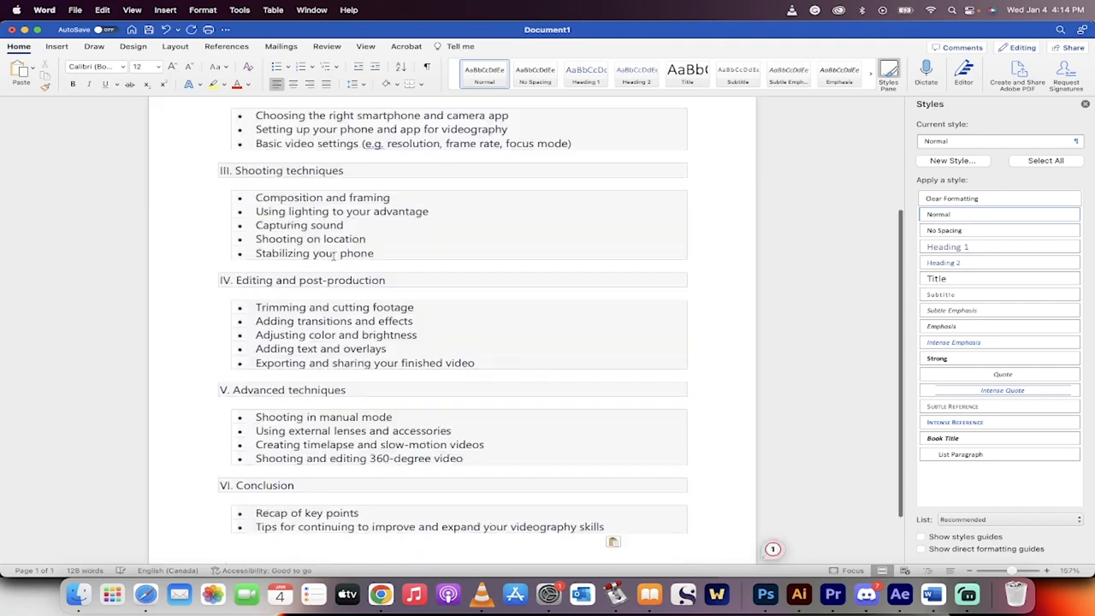
# Insert a page break after the last line of the pasted outline
pyautogui.scroll(10, 333, 259)
pyautogui.scroll(-2, 333, 260)
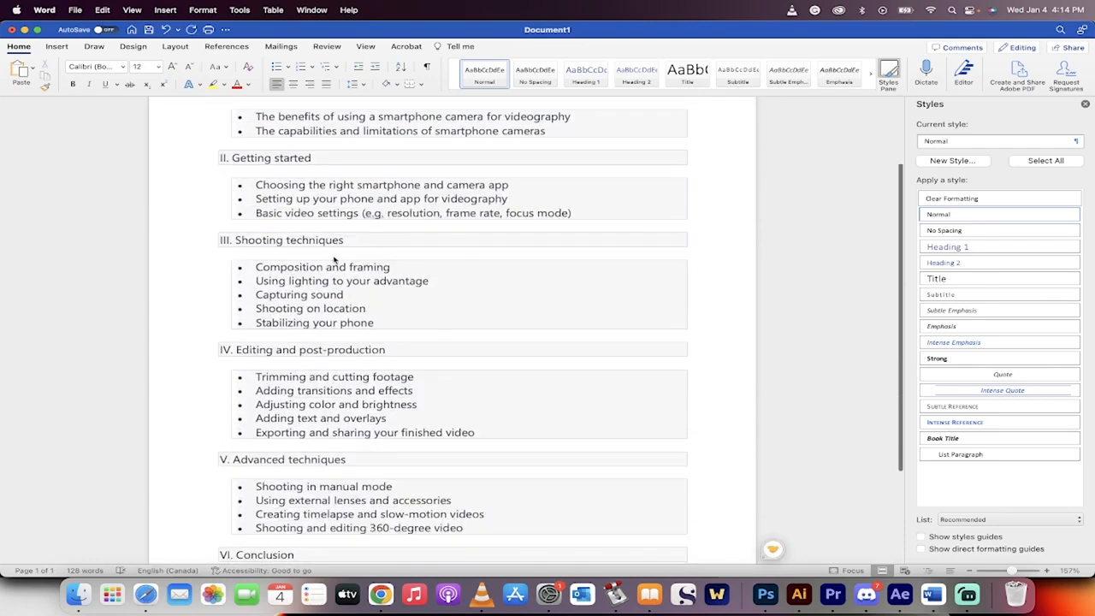
pyautogui.scroll(-3, 333, 260)
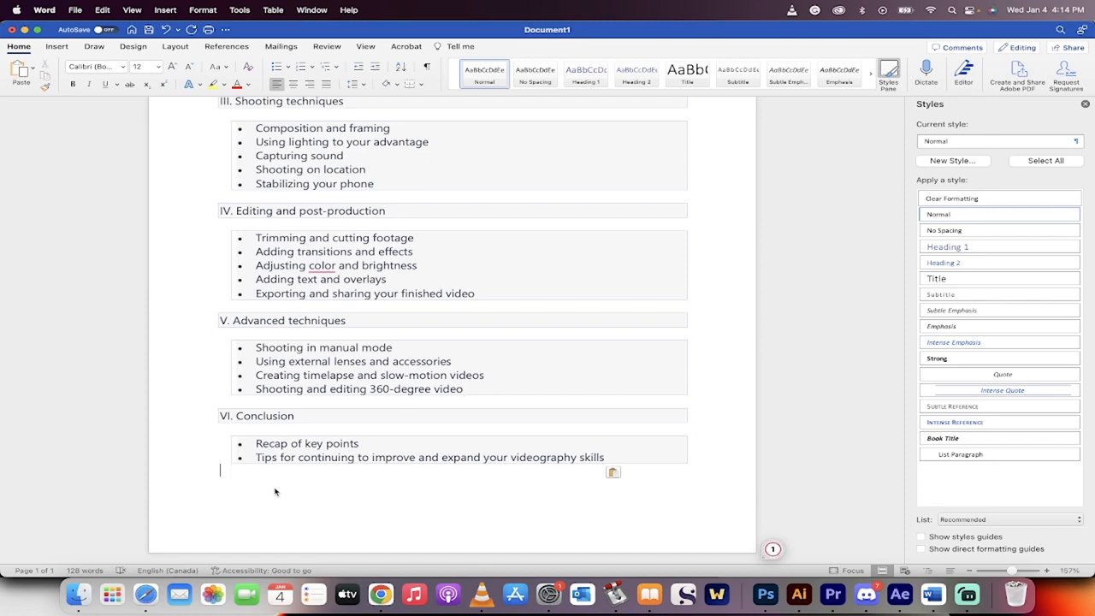
pyautogui.press('super+Return')
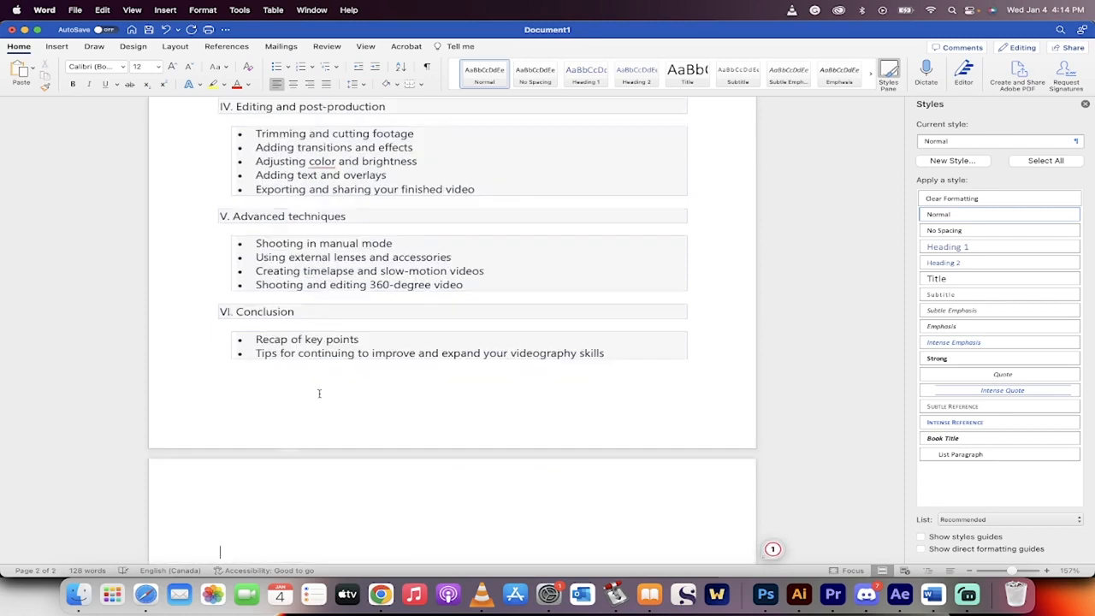
# Write the heading "Introduction" at the start of the new second page
pyautogui.scroll(5, 317, 391)
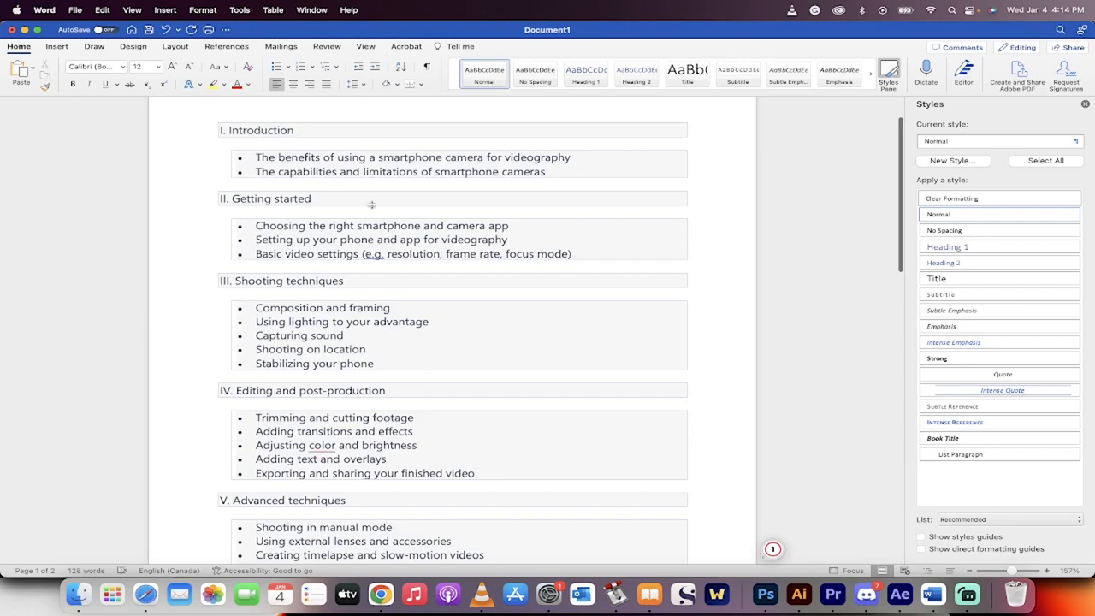
pyautogui.scroll(-10, 373, 257)
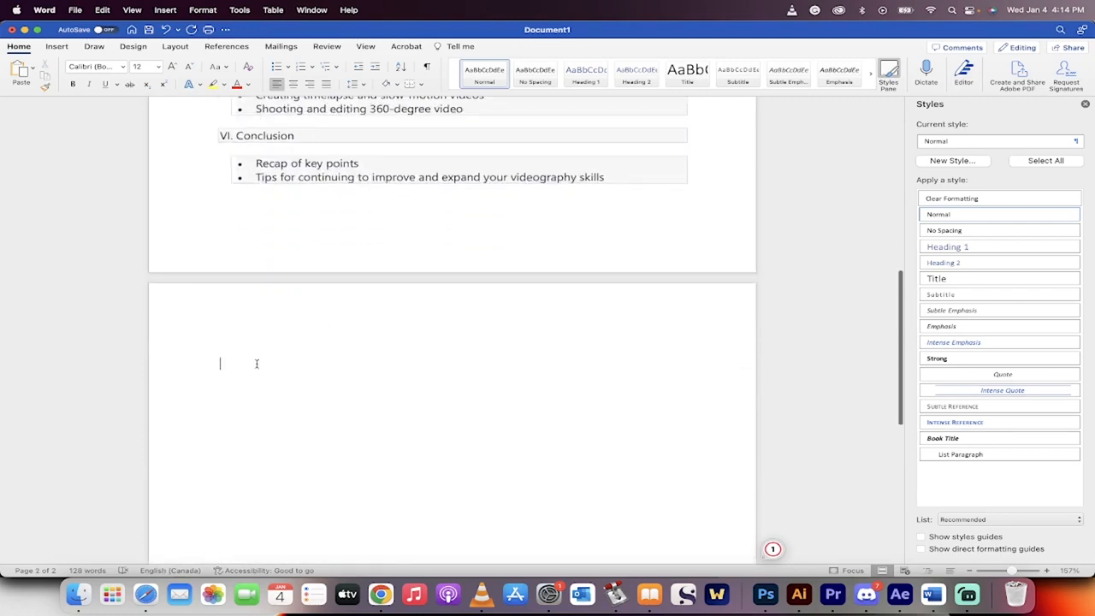
pyautogui.scroll(10, 256, 359)
pyautogui.scroll(-10, 266, 245)
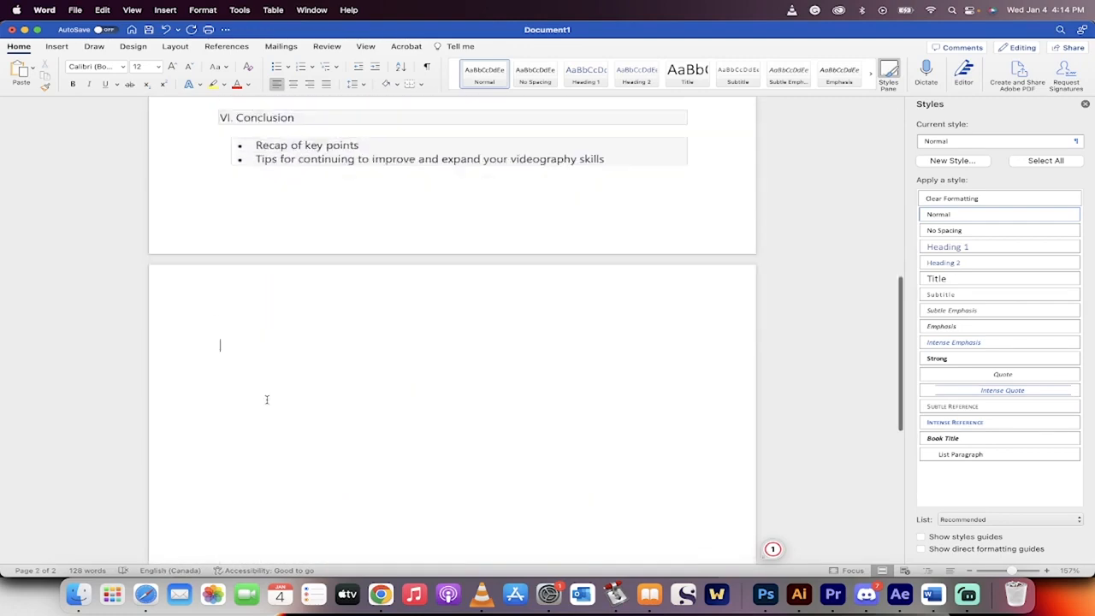
pyautogui.write('Introdudction')
pyautogui.press('BackSpace')
pyautogui.press('BackSpace')
pyautogui.press('BackSpace')
pyautogui.press('BackSpace')
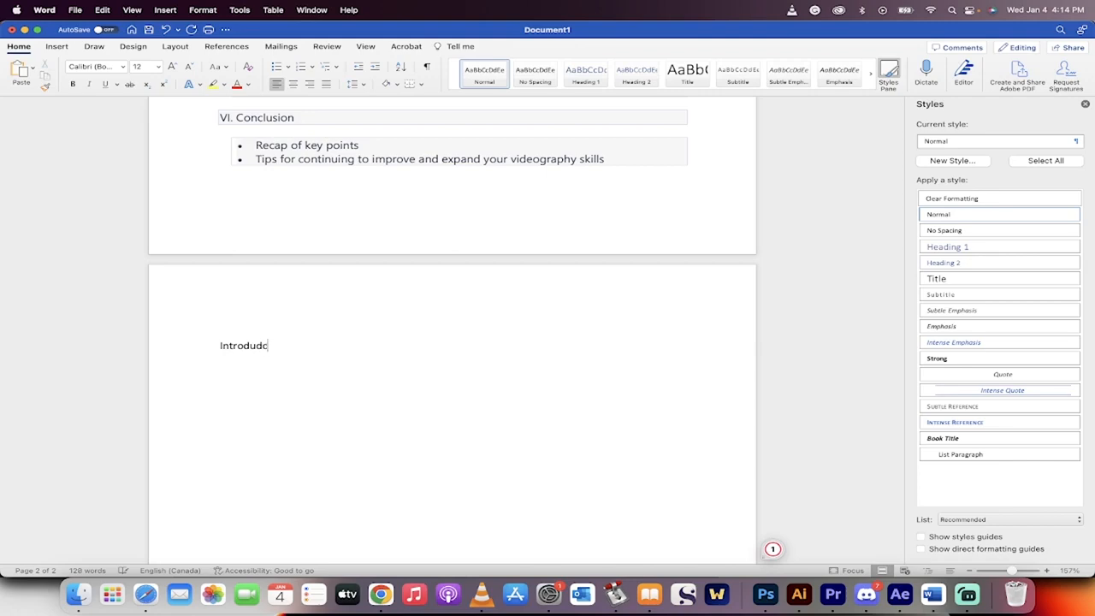
pyautogui.write('tion')
# Copy the first bullet under I. Introduction in the outline, "The benefits of using a smartphone camera for videography"
pyautogui.scroll(15, 402, 322)
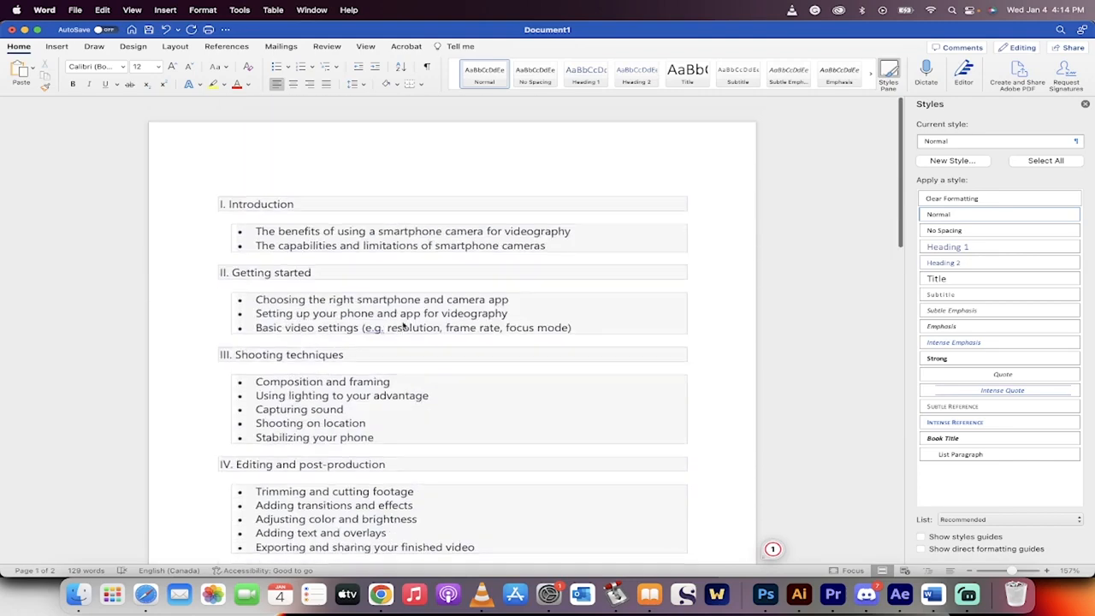
pyautogui.moveTo(257, 216); pyautogui.dragTo(571, 212)
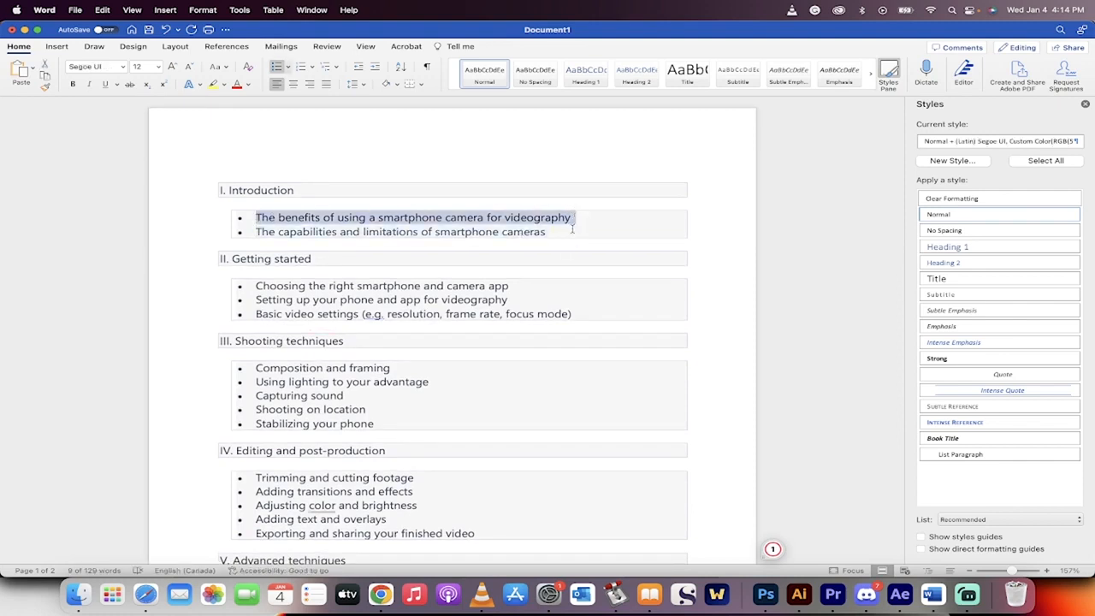
pyautogui.press('super+c')
# Switch to ChatGPT and submit the copied bullet text without its bullet mark, followed by "detailed explanation"
pyautogui.press('super+Tab')
pyautogui.click(455, 539)
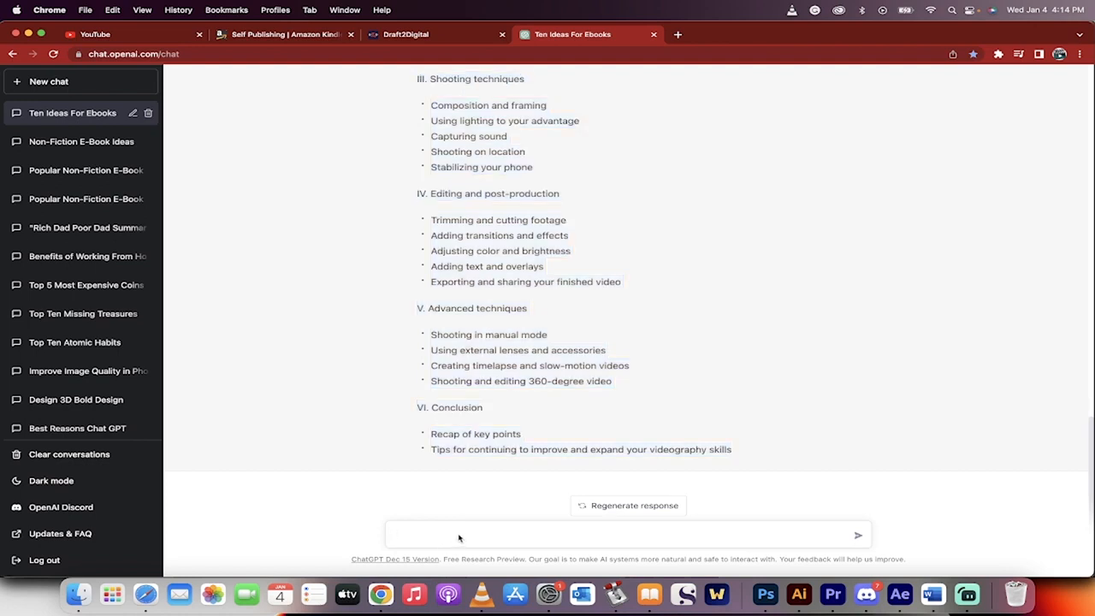
pyautogui.press('super+v')
pyautogui.moveTo(411, 536); pyautogui.dragTo(358, 538)
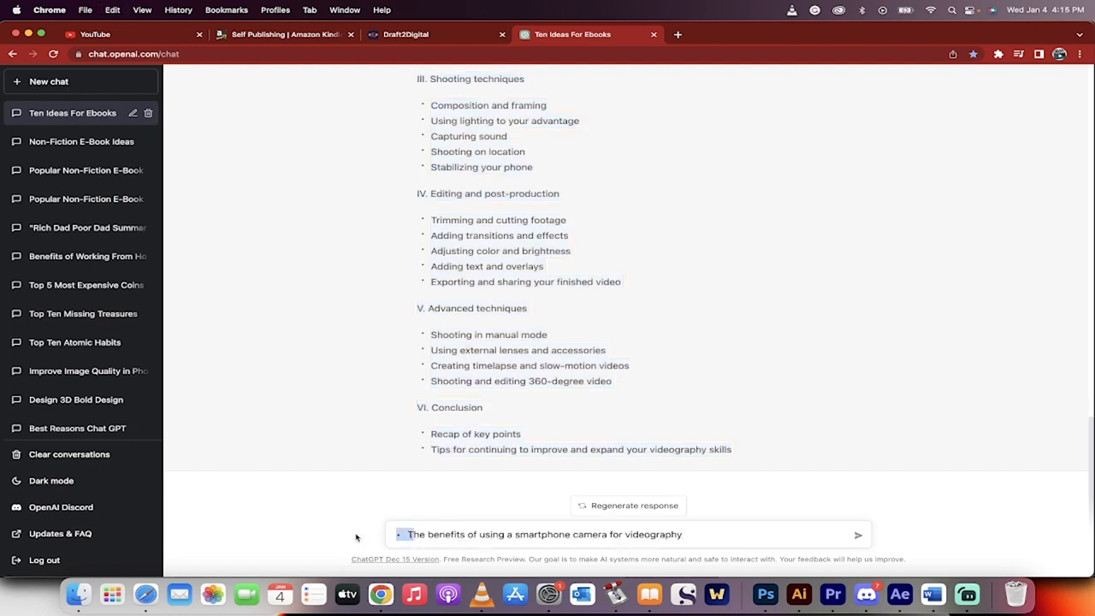
pyautogui.press('BackSpace')
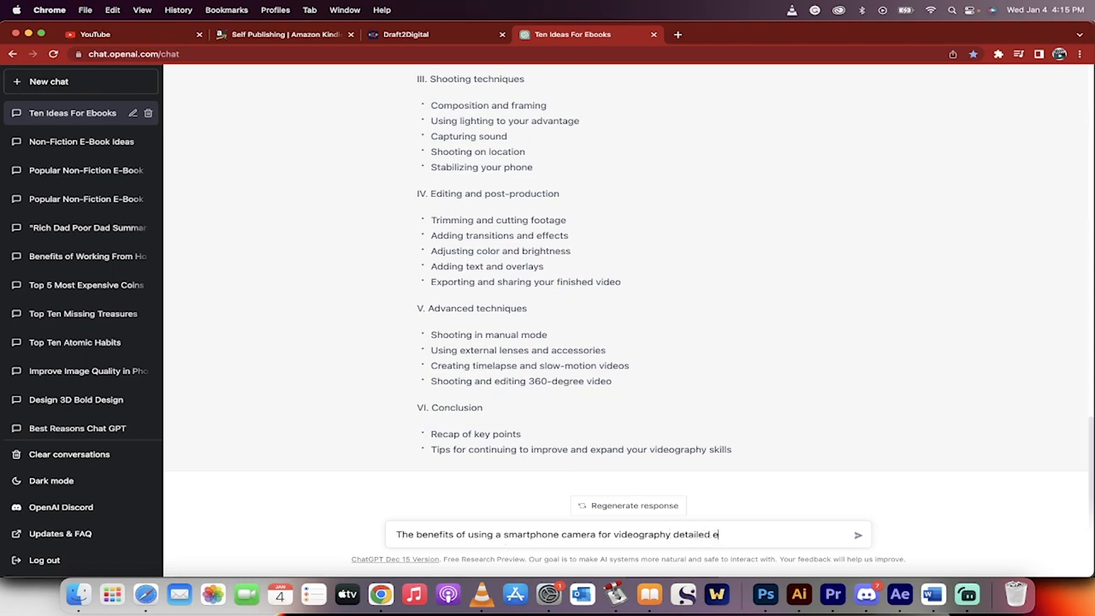
pyautogui.write('natio')
pyautogui.press('Return')
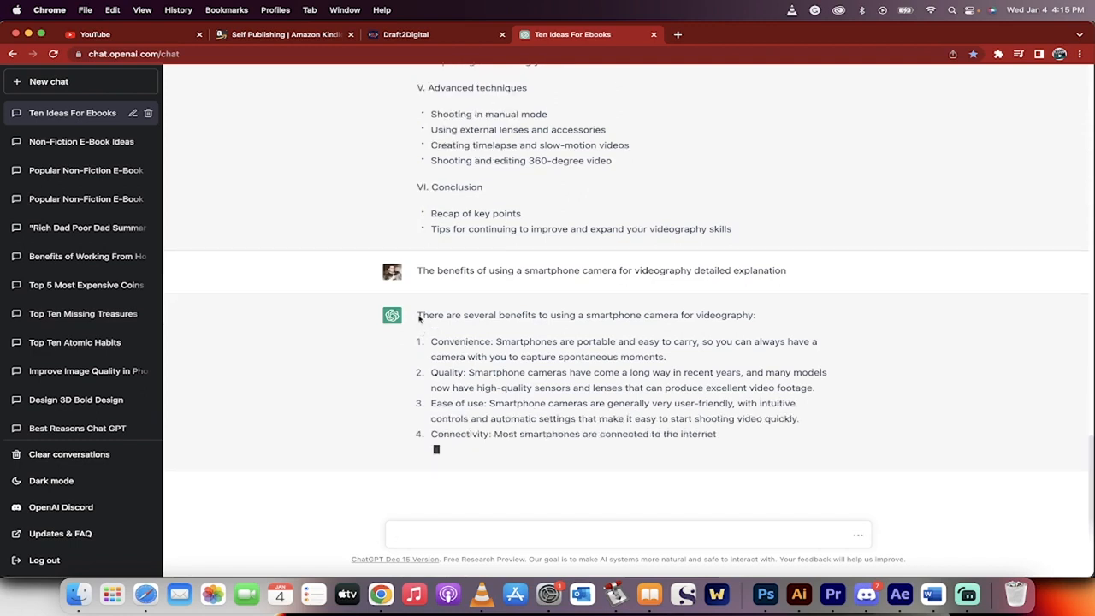
# Copy the full answer on smartphone camera benefits and paste it below the Introduction heading in the Word document
pyautogui.moveTo(418, 314); pyautogui.dragTo(443, 340)
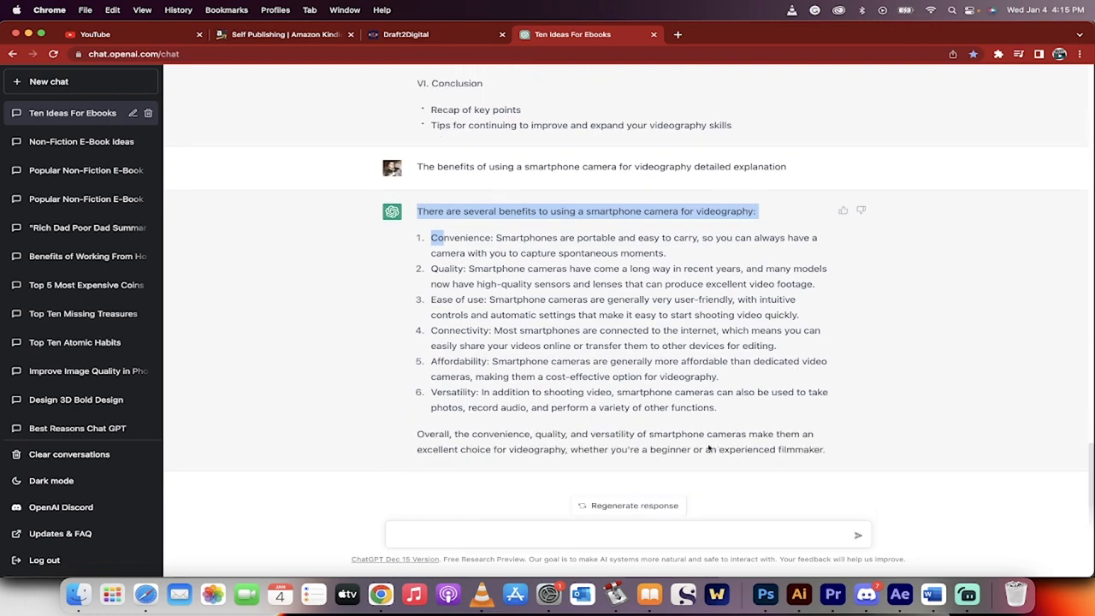
pyautogui.moveTo(828, 455); pyautogui.dragTo(829, 456)
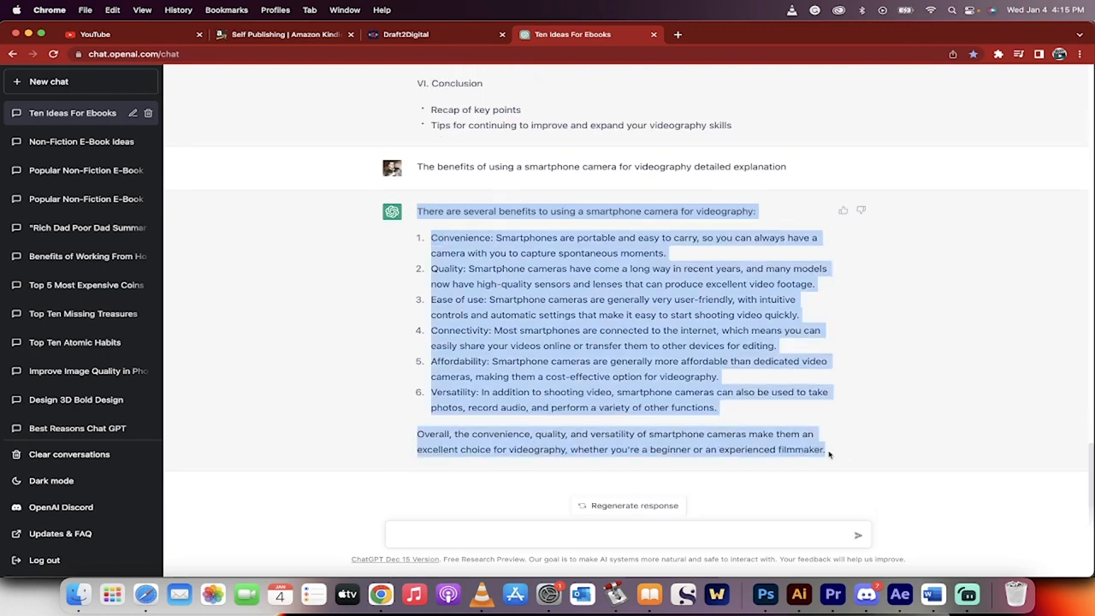
pyautogui.press('super+Tab')
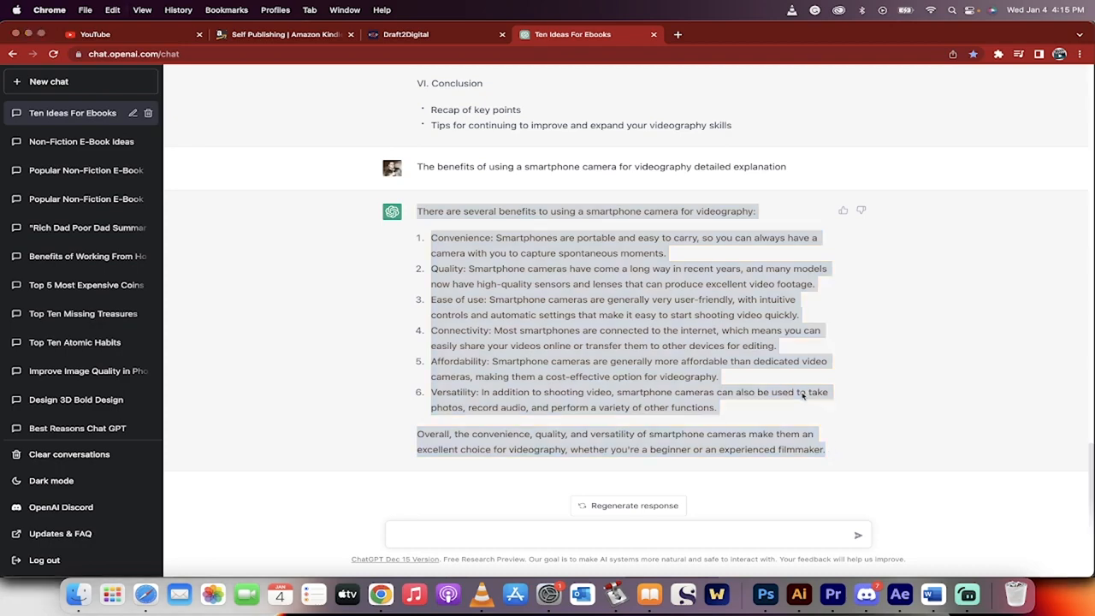
pyautogui.scroll(-10, 384, 432)
pyautogui.scroll(2, 383, 428)
pyautogui.click(259, 369)
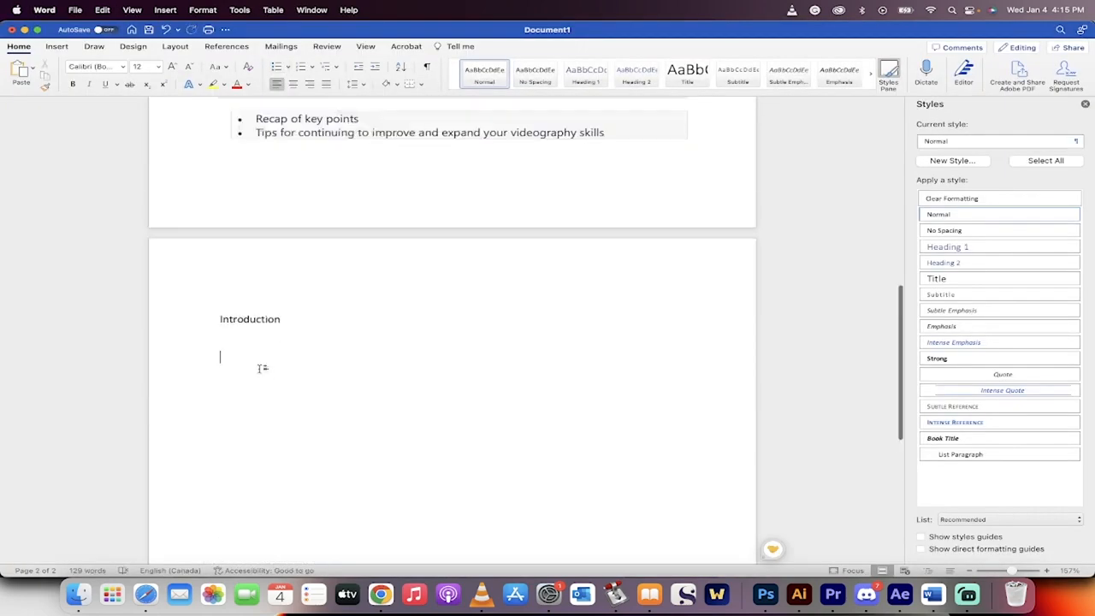
pyautogui.press('super+v')
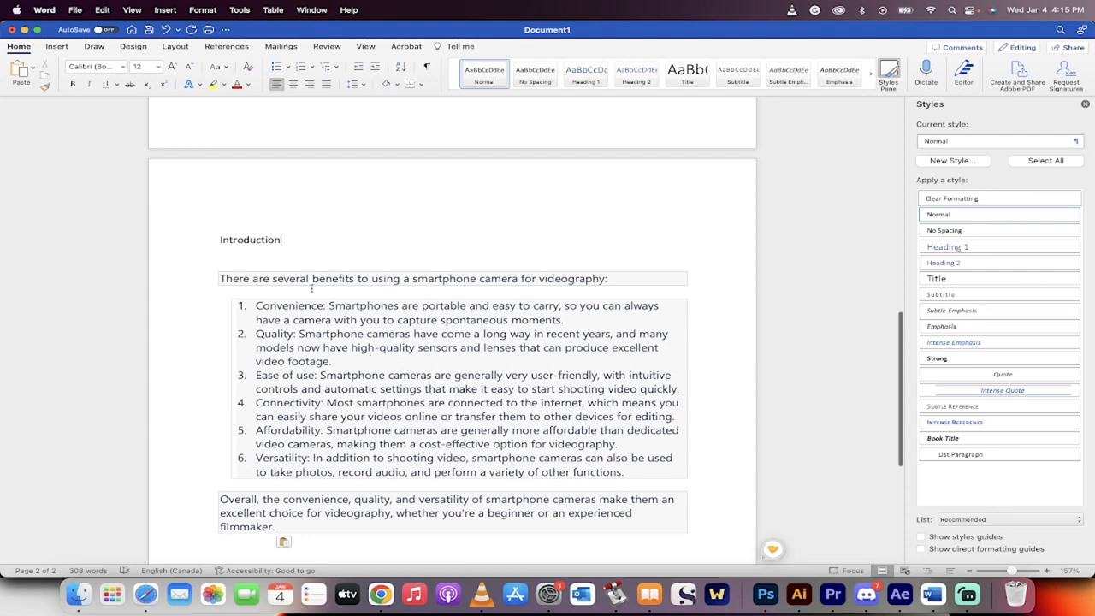
# Switch to ChatGPT and submit the prompt "elaborate on #1"
pyautogui.scroll(-5, 304, 359)
pyautogui.press('super+Tab')
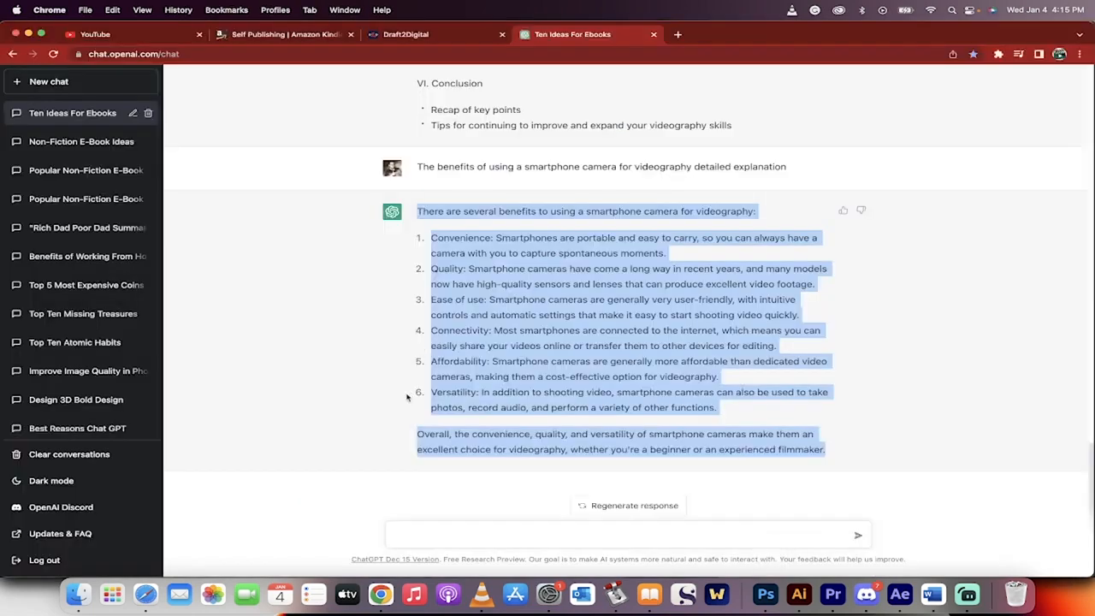
pyautogui.click(511, 318)
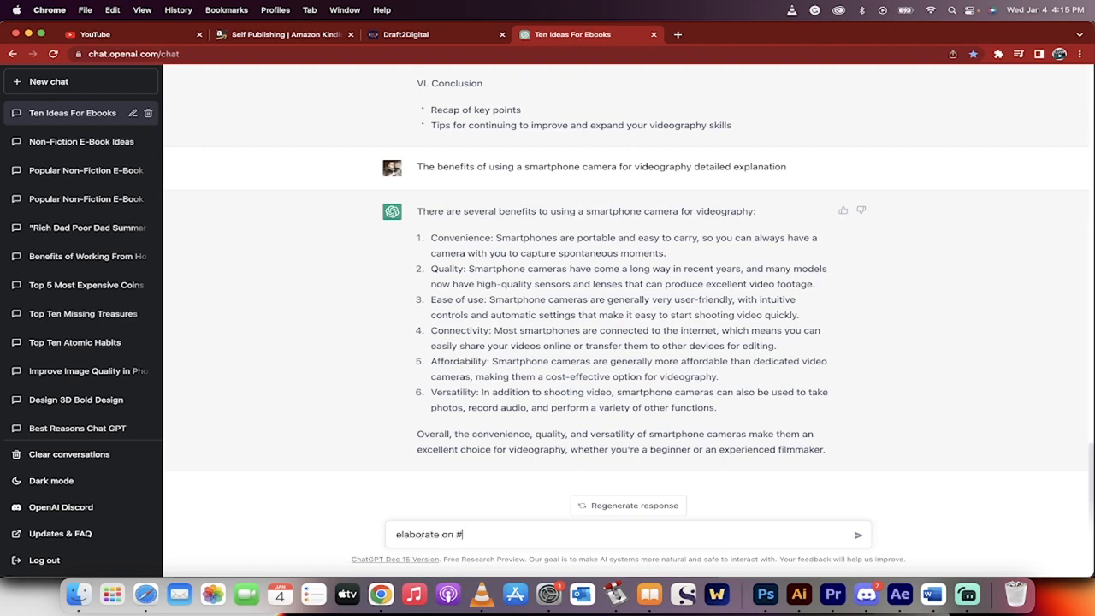
pyautogui.press('Return')
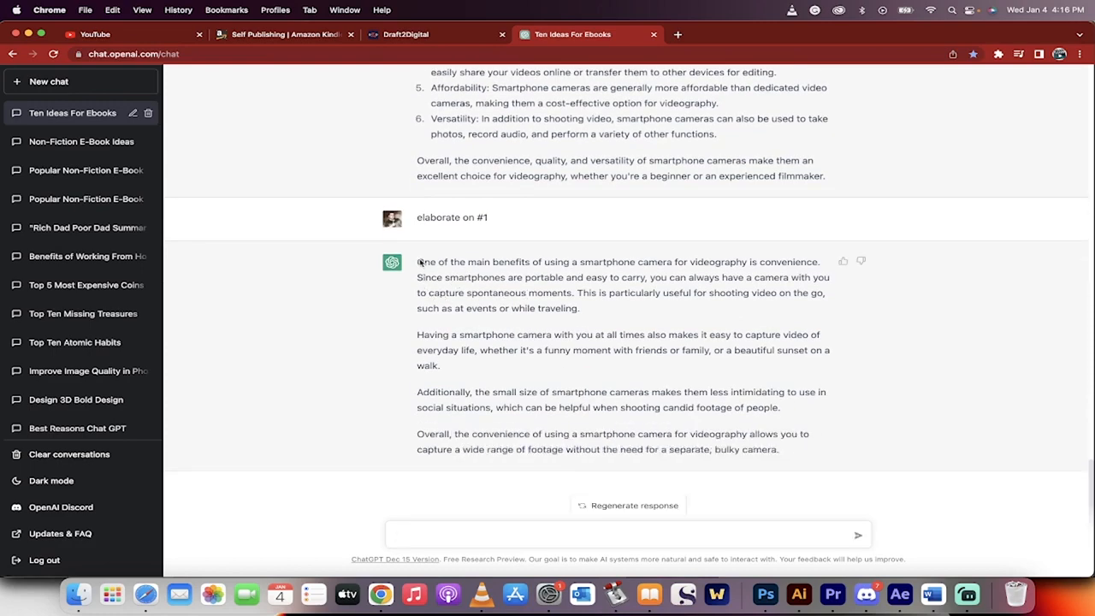
# Copy the full answer on convenience and paste it on a new line below the Convenience item in the Word document
pyautogui.moveTo(419, 263); pyautogui.dragTo(813, 459)
pyautogui.press('super+c')
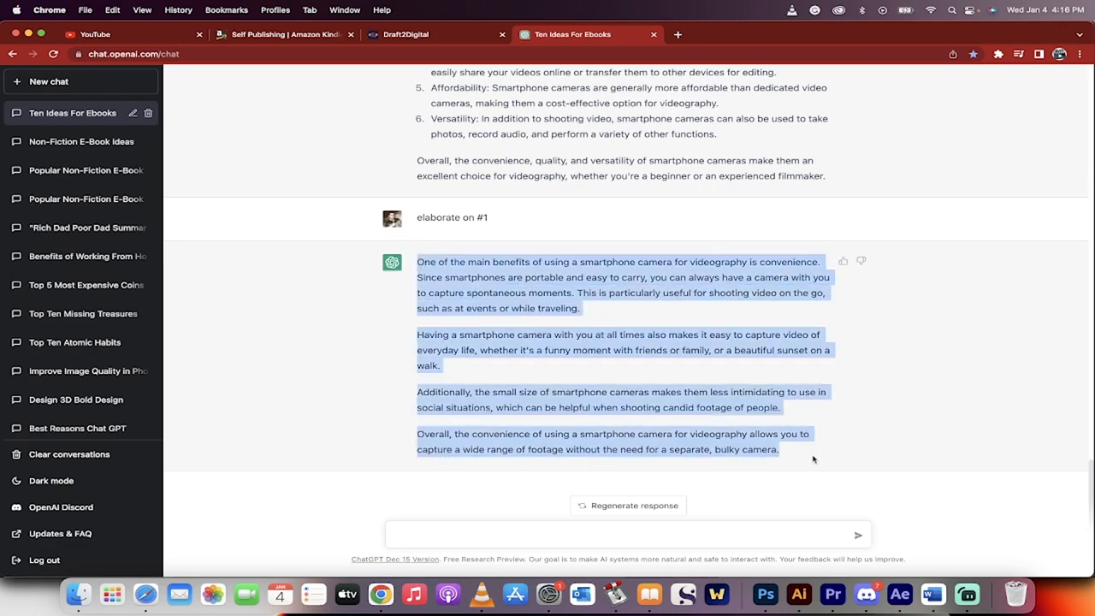
pyautogui.press('super+Tab')
pyautogui.scroll(3, 494, 325)
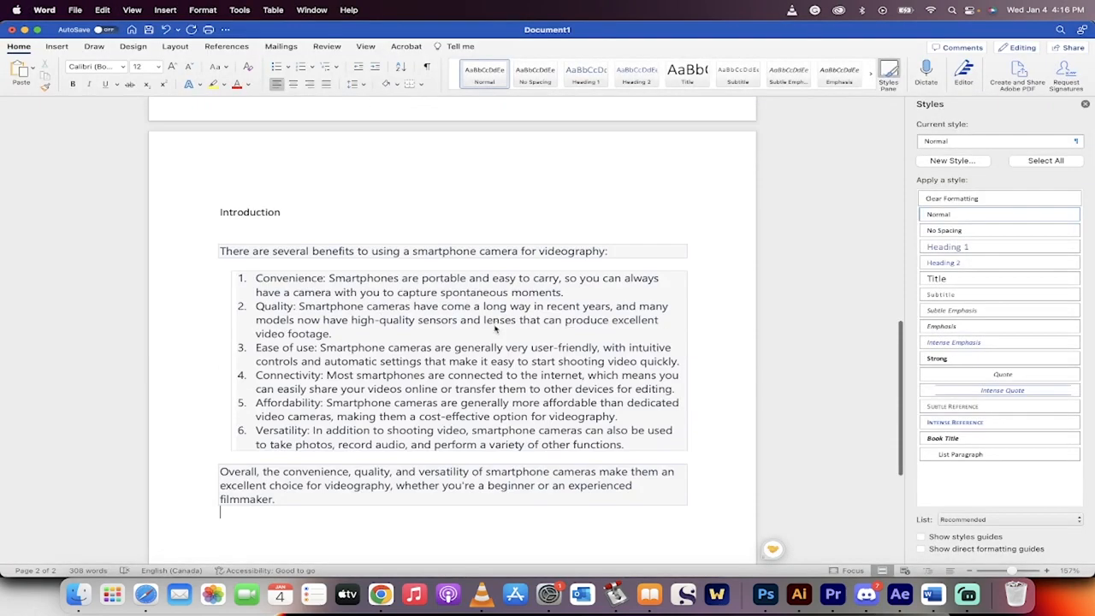
pyautogui.scroll(-2, 493, 325)
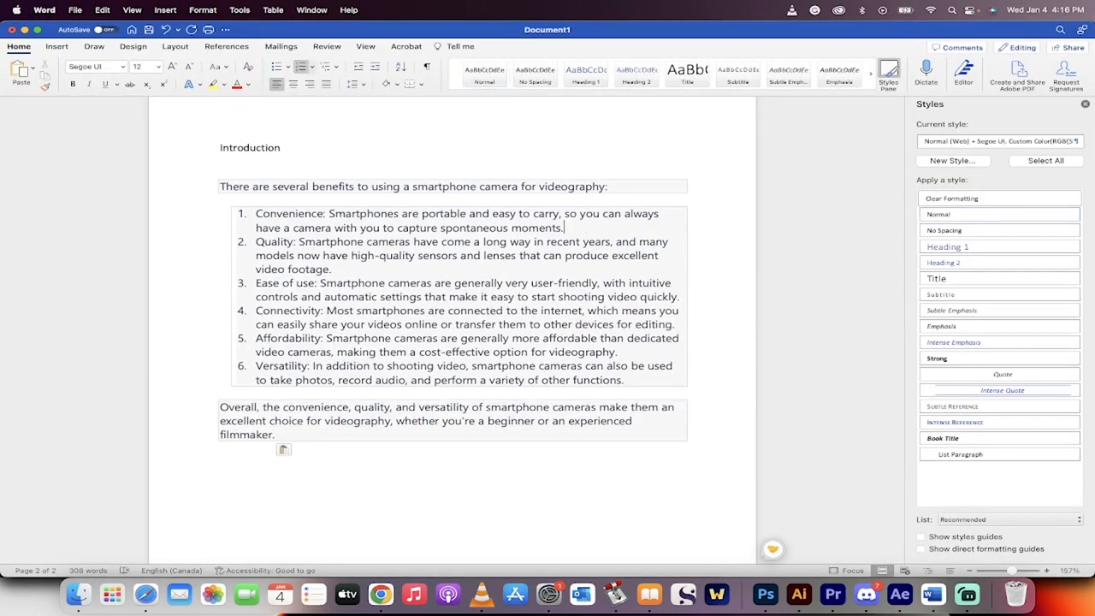
pyautogui.press('super+v')
pyautogui.press('Down')
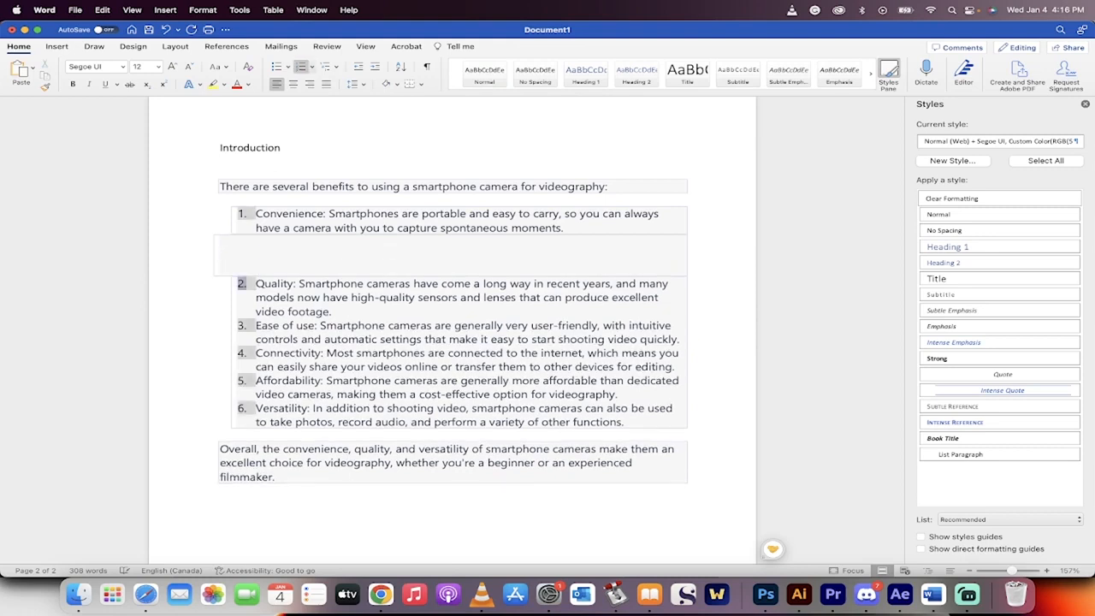
pyautogui.press('Up')
pyautogui.press('Up')
pyautogui.press('super+v')
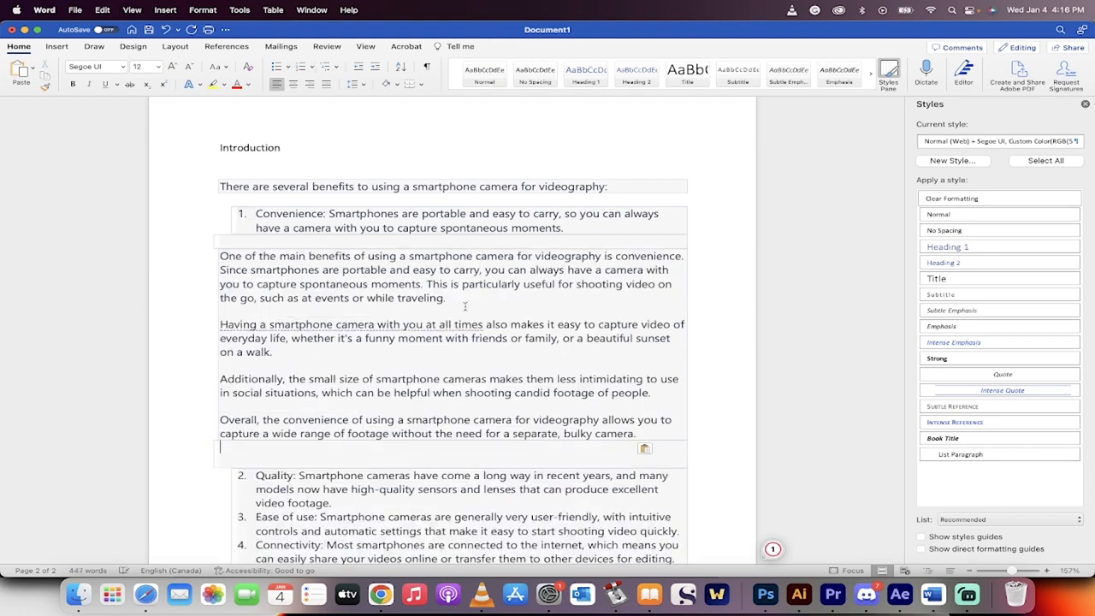
# Select the whole document, clear all its formatting and look through the pages
pyautogui.click(215, 254)
pyautogui.press('super+a')
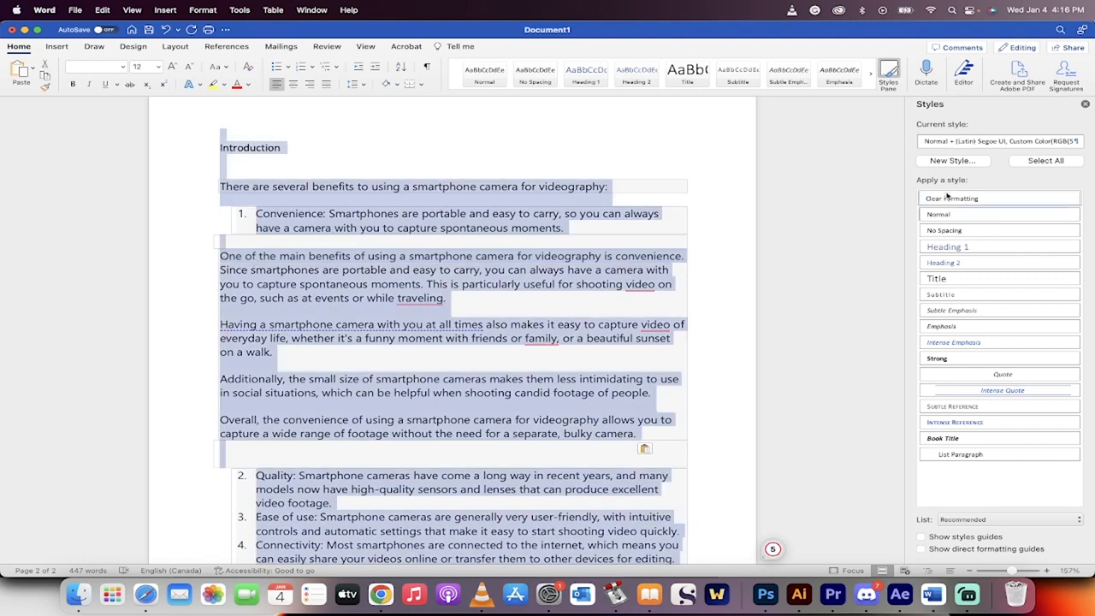
pyautogui.click(891, 74)
pyautogui.click(891, 74)
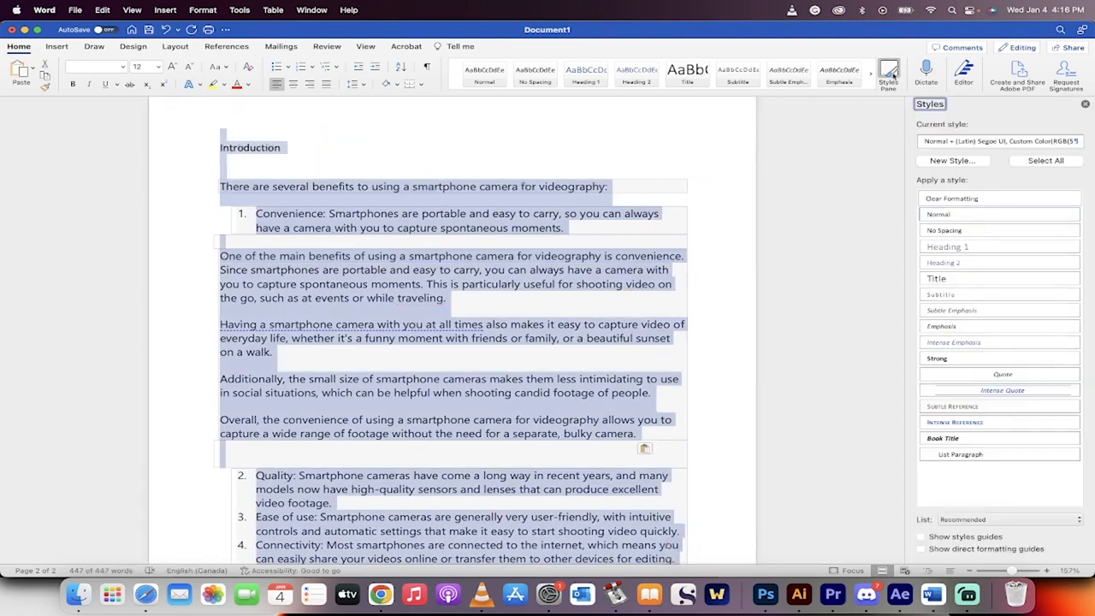
pyautogui.click(940, 197)
pyautogui.scroll(10, 448, 206)
pyautogui.scroll(5, 448, 206)
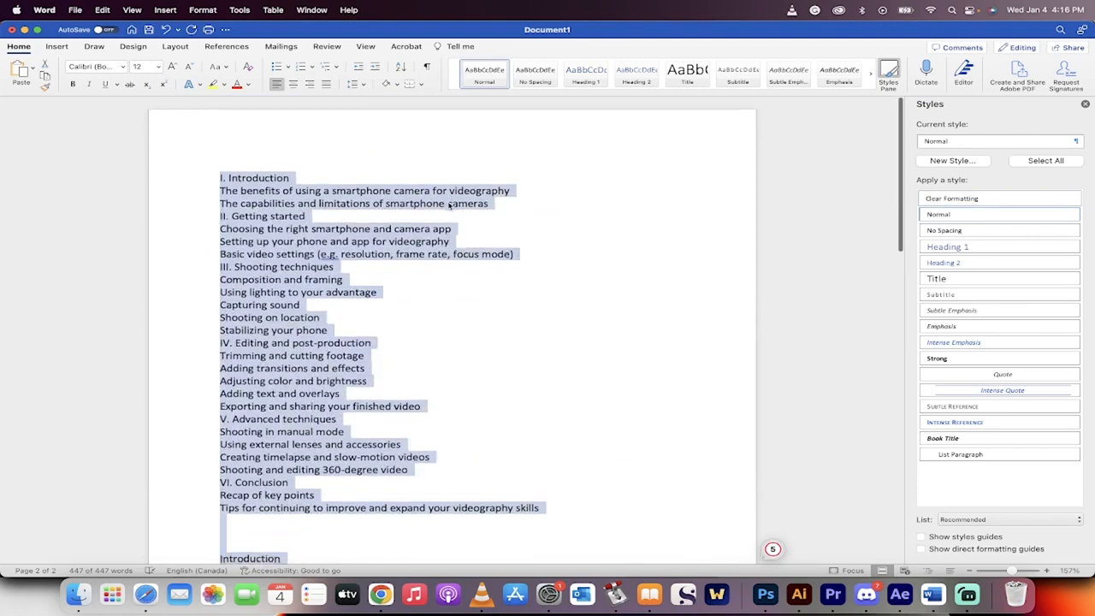
pyautogui.scroll(-15, 448, 206)
pyautogui.click(373, 304)
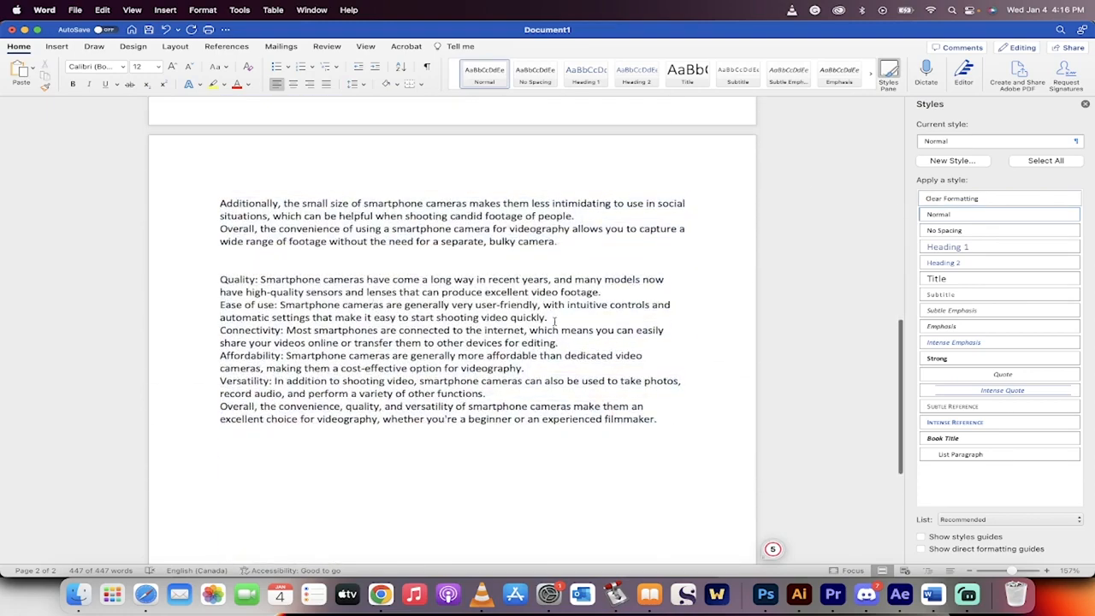
pyautogui.scroll(-3, 554, 322)
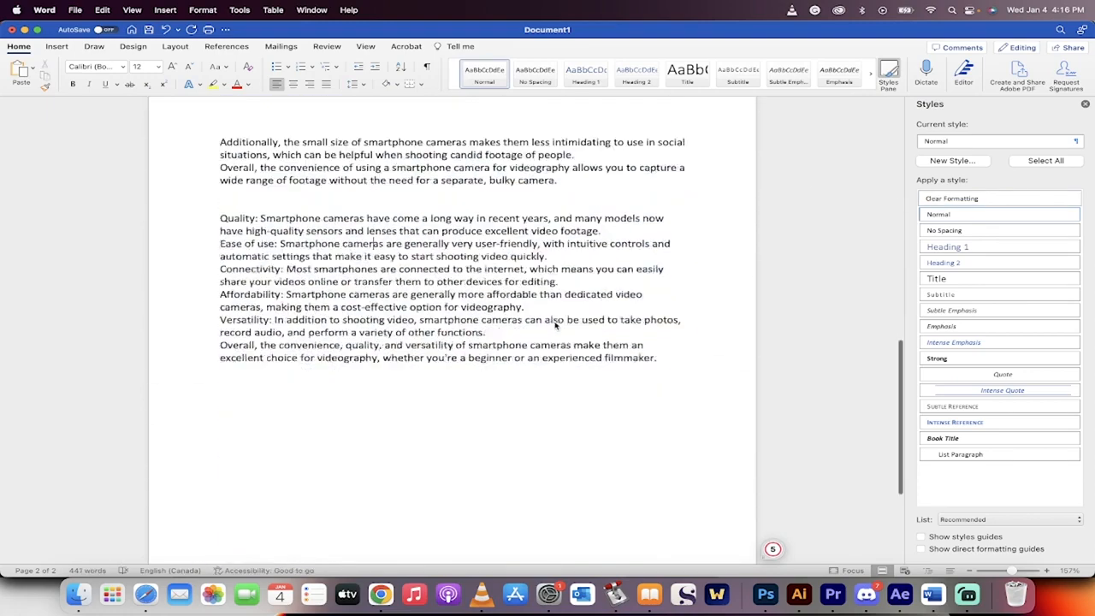
pyautogui.scroll(-4, 554, 322)
pyautogui.scroll(10, 554, 325)
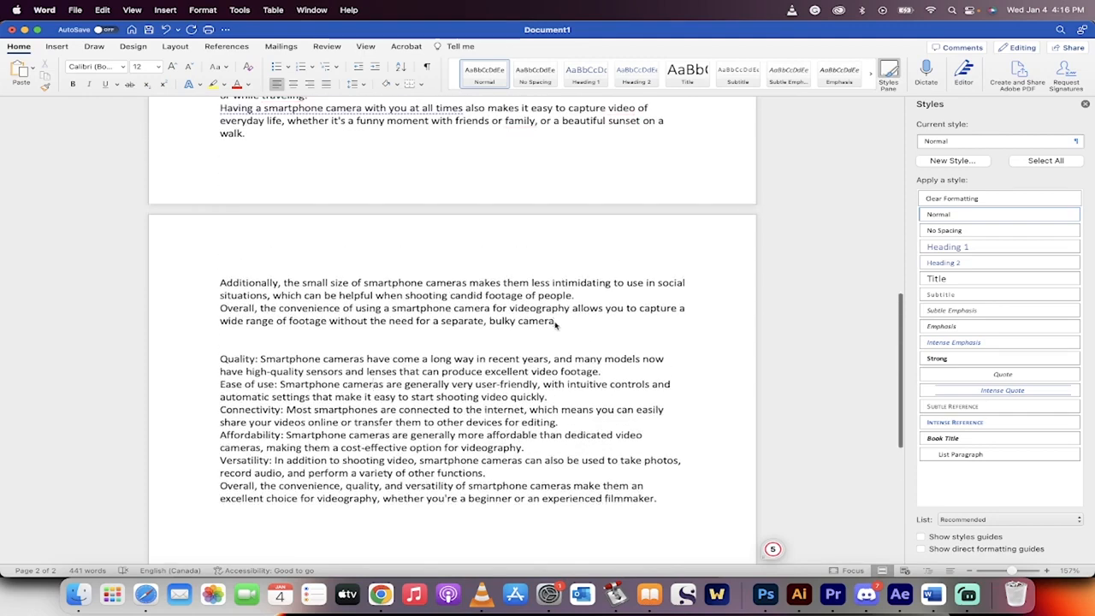
# Switch to ChatGPT, look back over the list of benefits and submit the prompt "Elaborate on #2"
pyautogui.press('super+Tab')
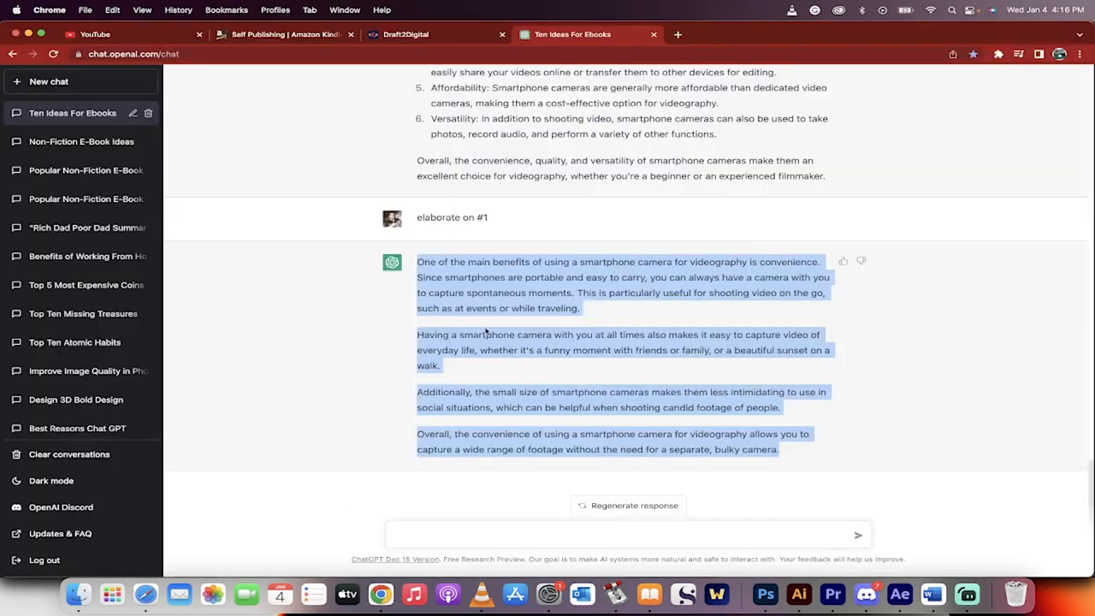
pyautogui.scroll(5, 495, 314)
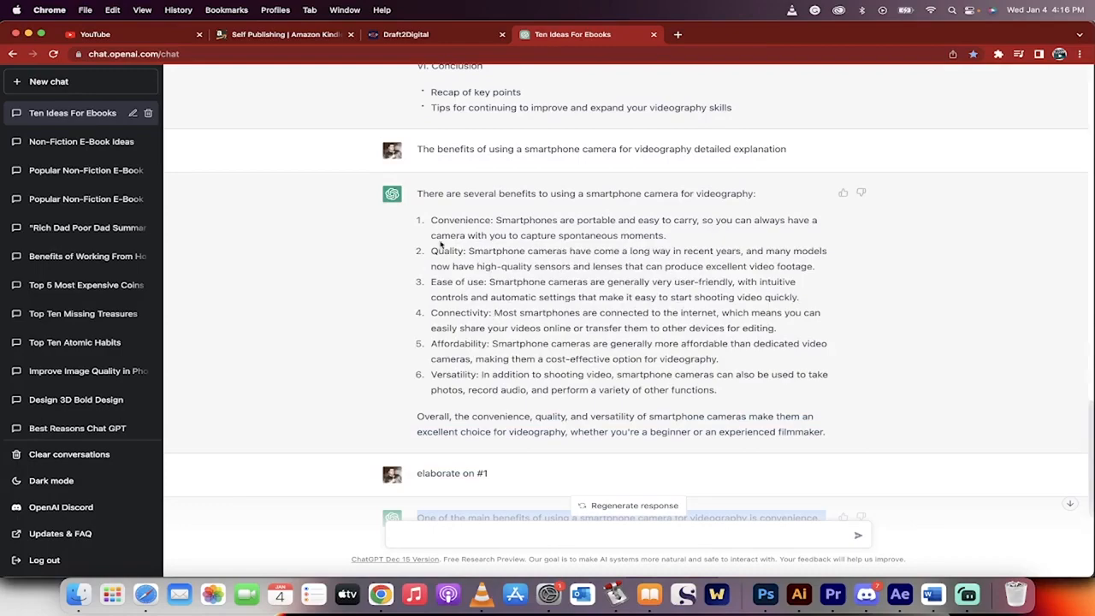
pyautogui.scroll(-3, 511, 445)
pyautogui.scroll(5, 511, 446)
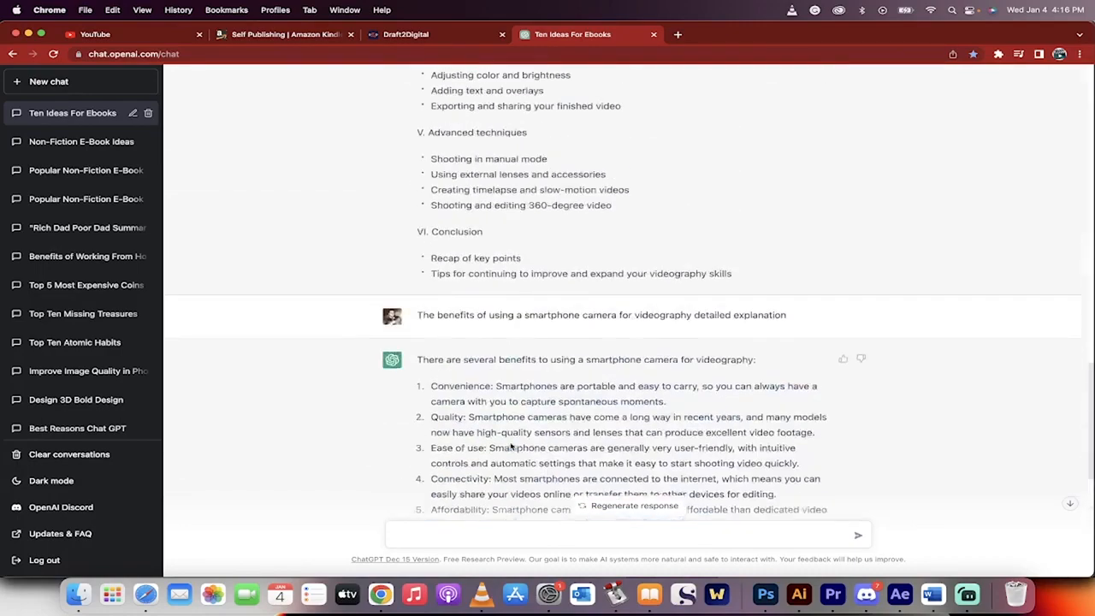
pyautogui.scroll(-5, 511, 445)
pyautogui.click(442, 519)
pyautogui.scroll(4, 479, 342)
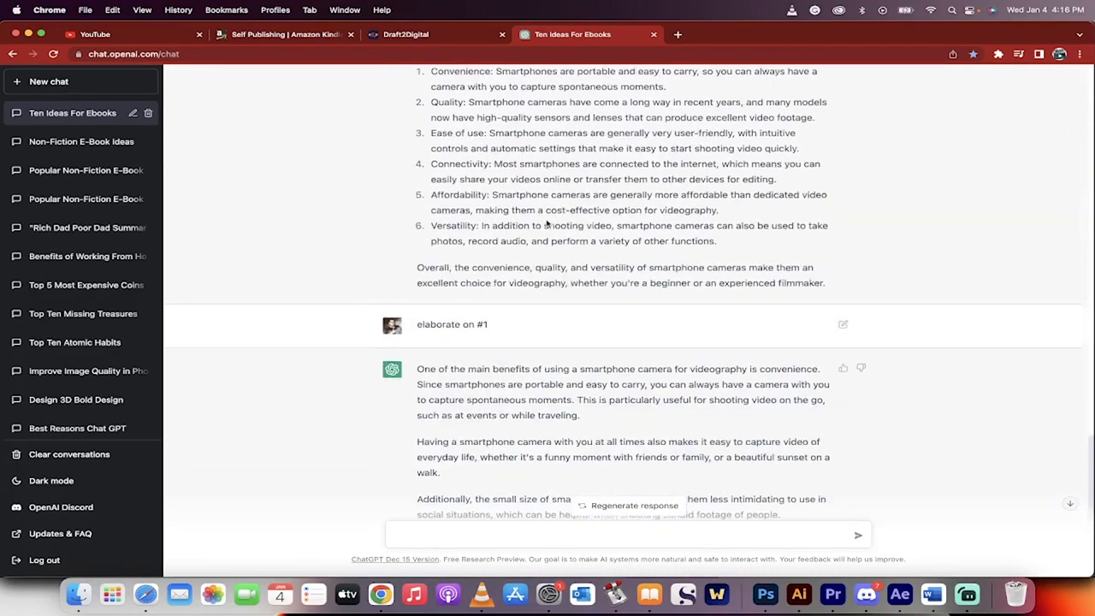
pyautogui.scroll(-4, 419, 428)
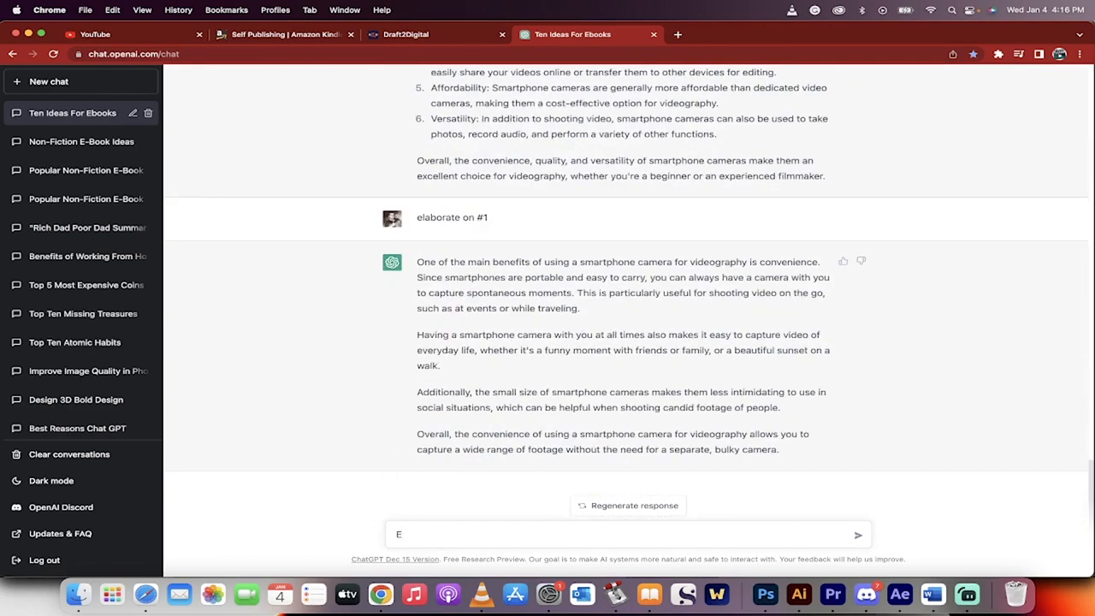
pyautogui.write('#2')
pyautogui.press('Return')
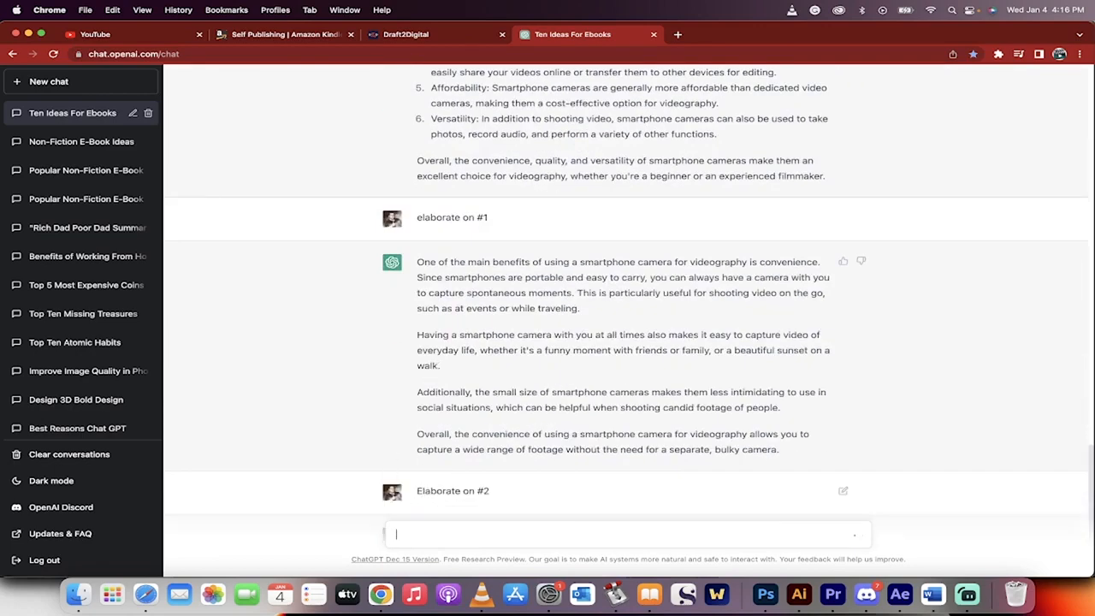
# Copy the full answer on the video quality of smartphone cameras
pyautogui.scroll(5, 533, 364)
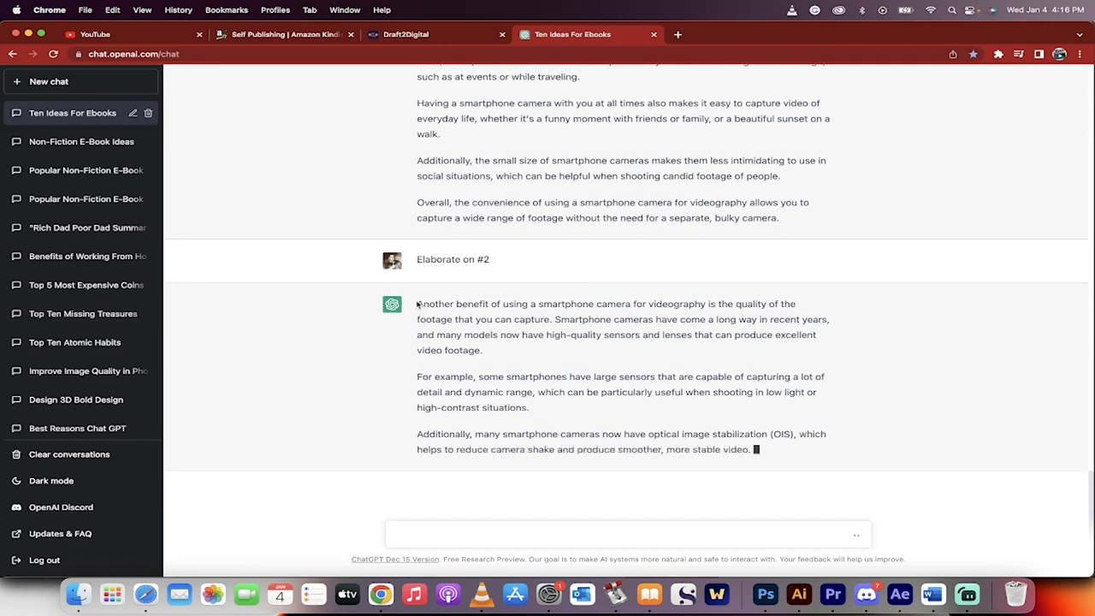
pyautogui.moveTo(419, 305); pyautogui.dragTo(750, 420)
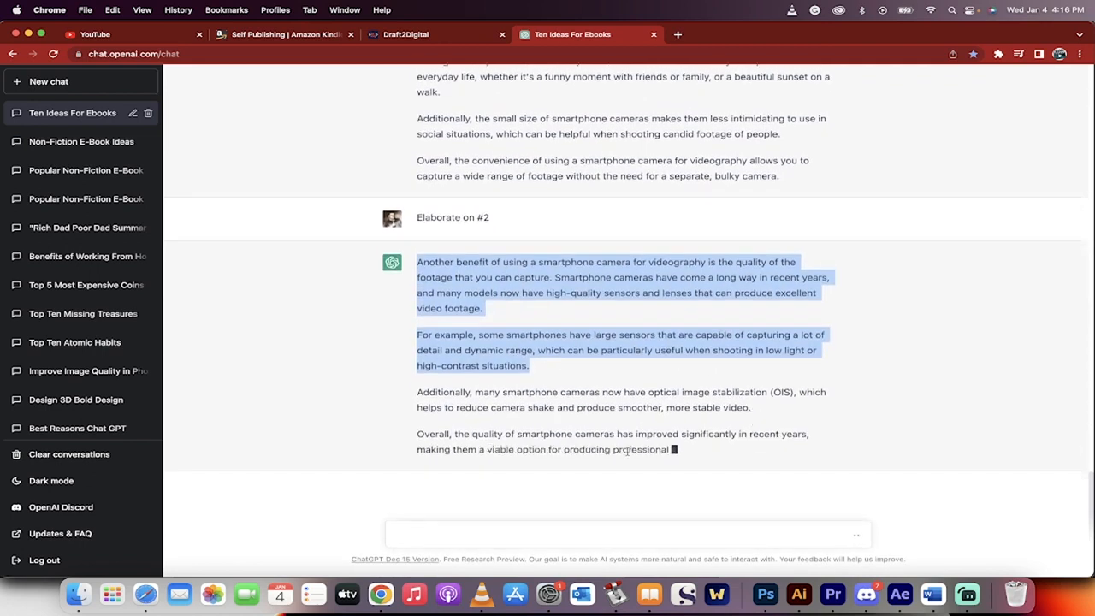
pyautogui.moveTo(781, 458); pyautogui.dragTo(782, 457)
pyautogui.press('super+c')
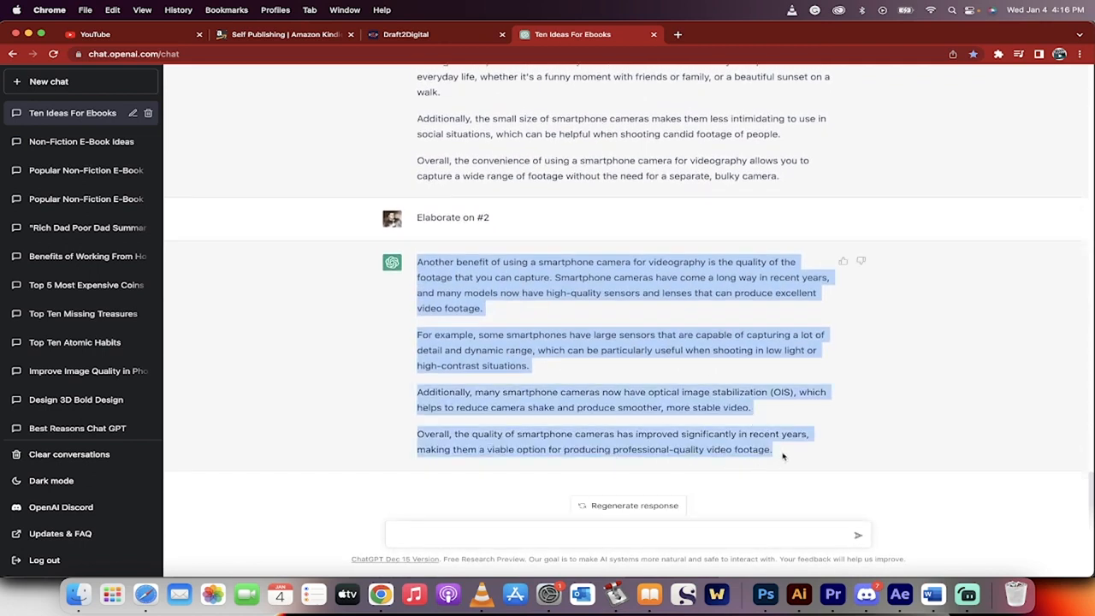
# Switch to Word and insert blank lines between the Quality and Ease of use paragraphs
pyautogui.click(932, 594)
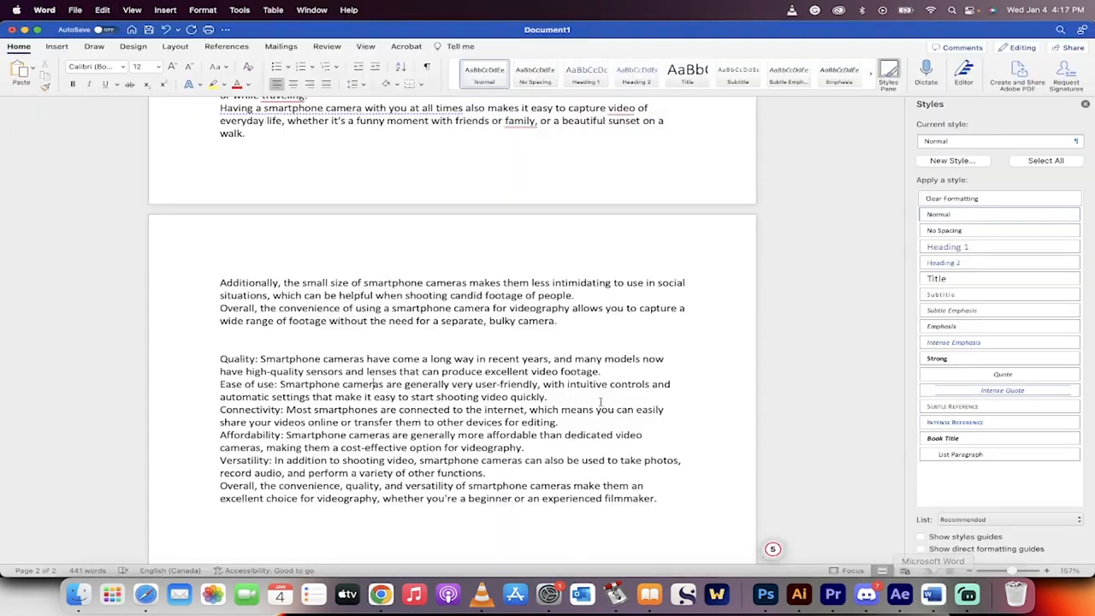
pyautogui.scroll(4, 601, 398)
pyautogui.scroll(-2, 601, 401)
pyautogui.scroll(-3, 600, 401)
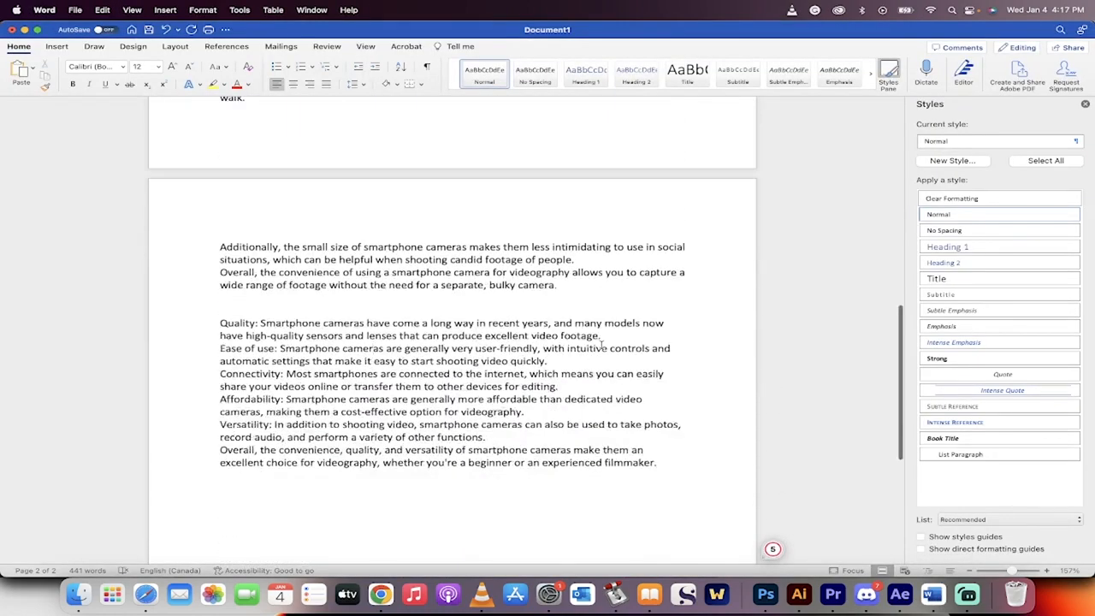
pyautogui.press('Return')
pyautogui.press('Return')
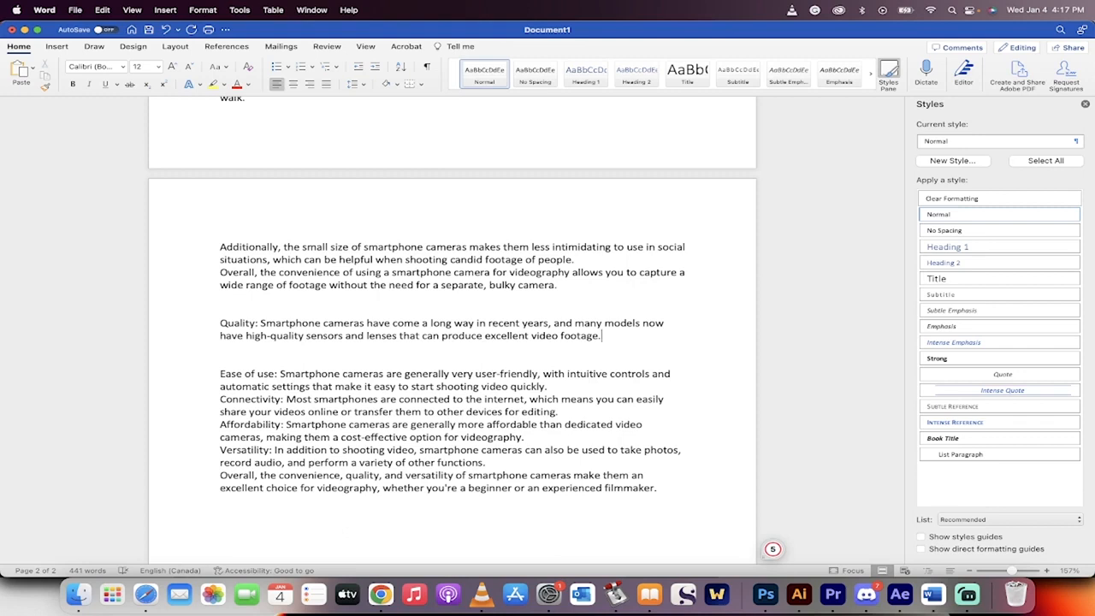
pyautogui.press('Return')
pyautogui.press('Return')
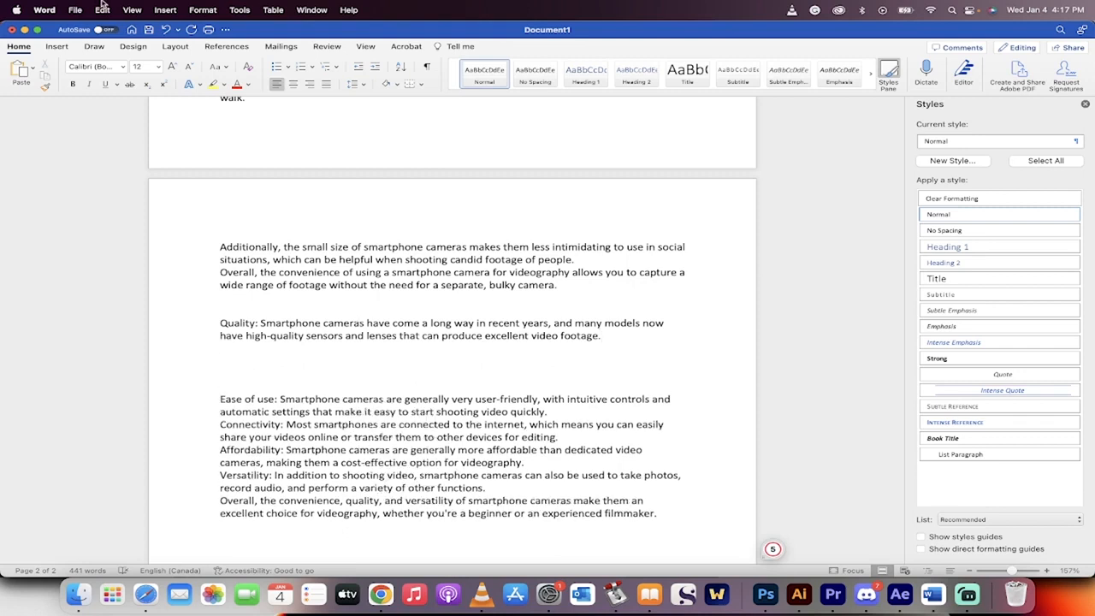
# Paste the copied answer as Unformatted Text below the Quality paragraph using Paste Special
pyautogui.click(102, 9)
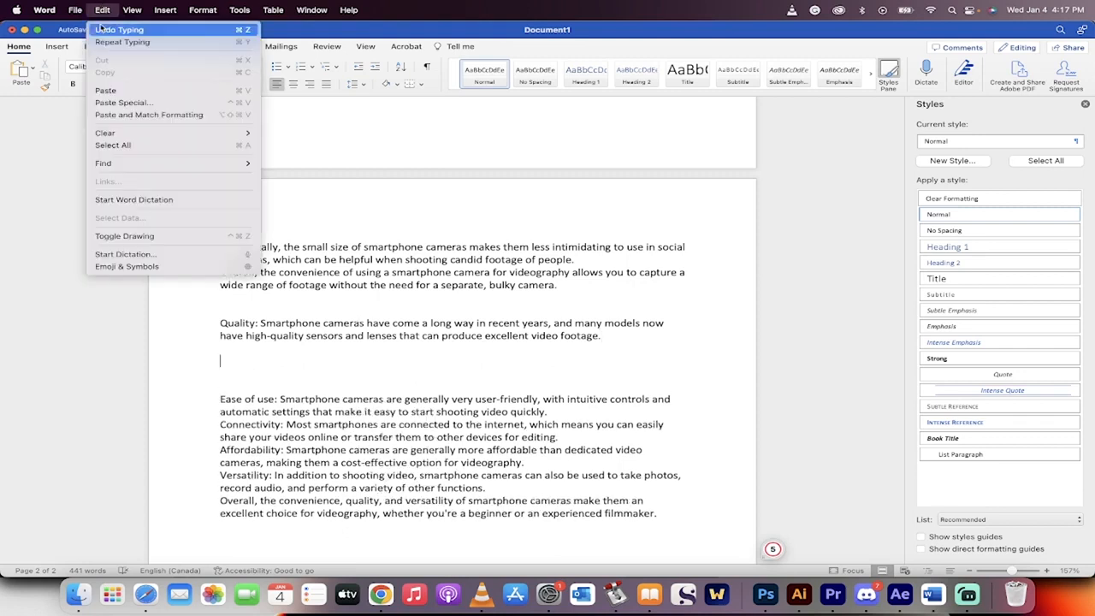
pyautogui.click(106, 102)
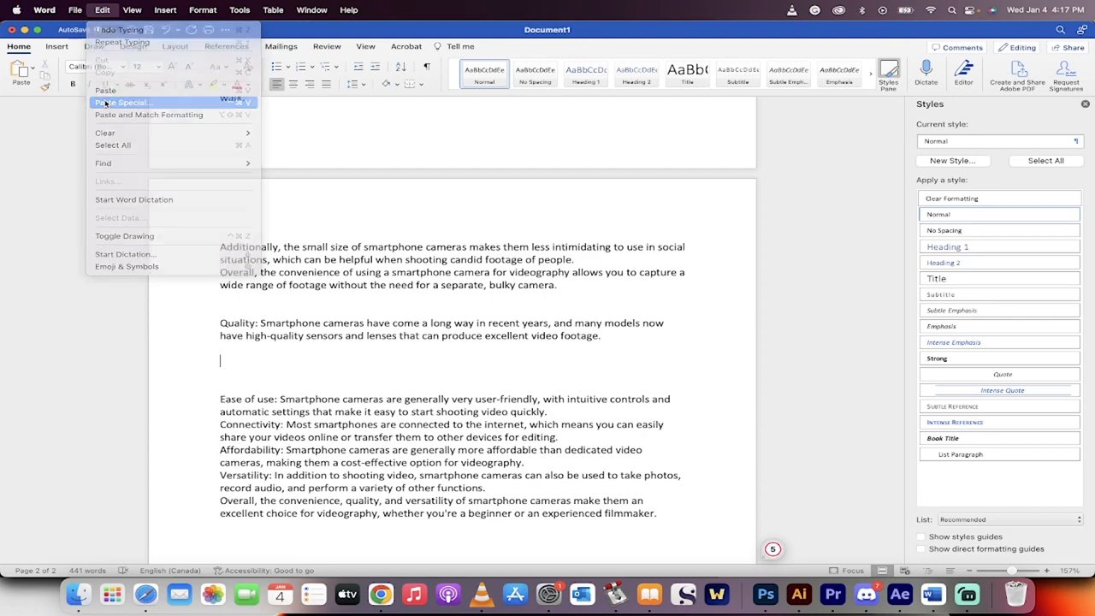
pyautogui.click(413, 200)
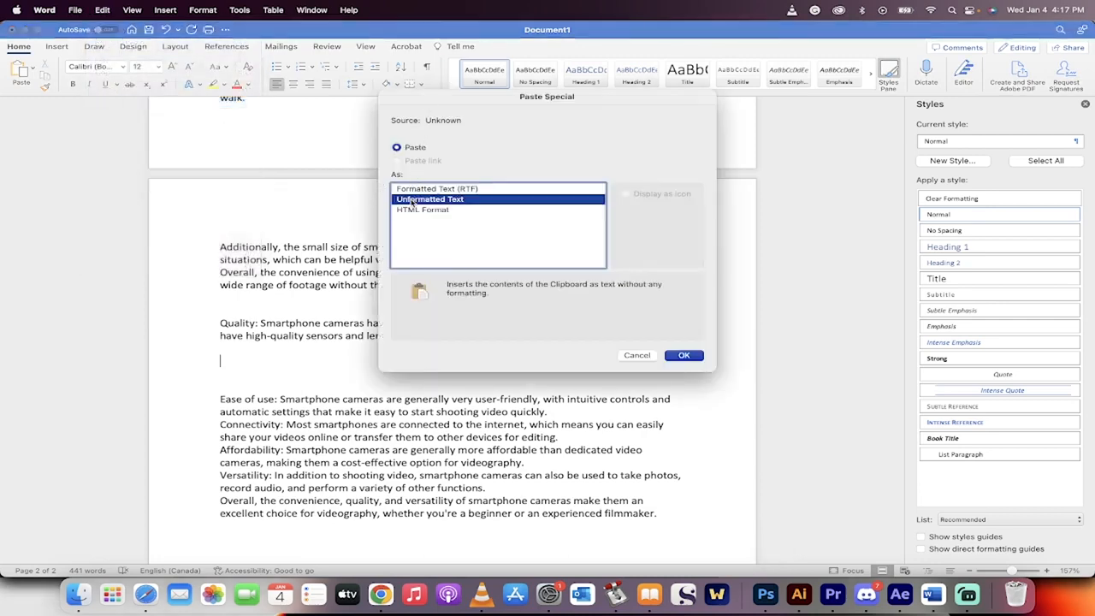
pyautogui.click(684, 355)
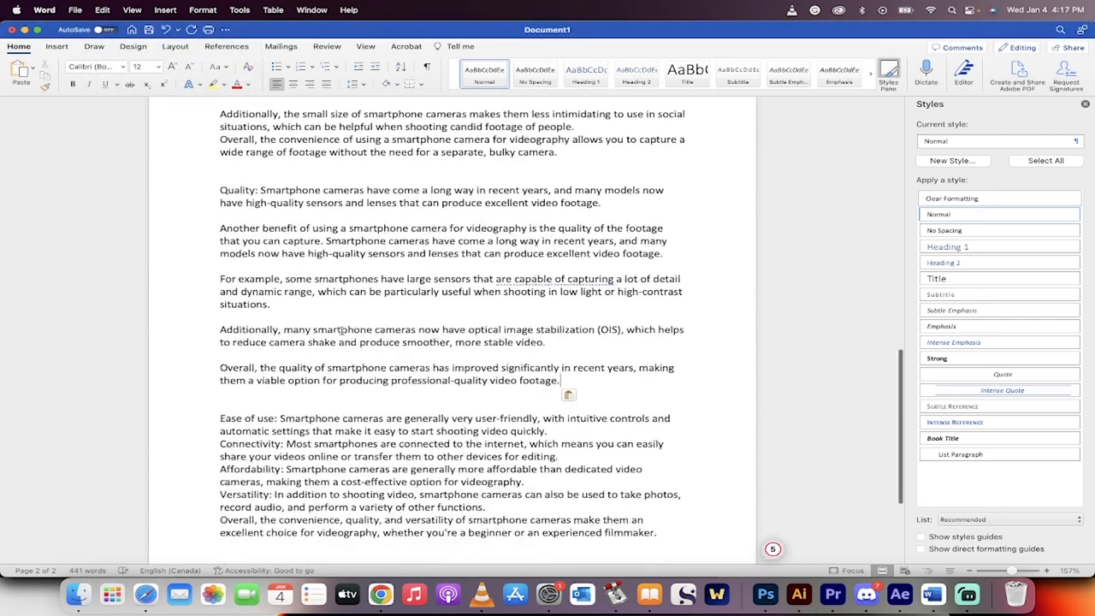
pyautogui.scroll(3, 342, 330)
pyautogui.scroll(-3, 339, 325)
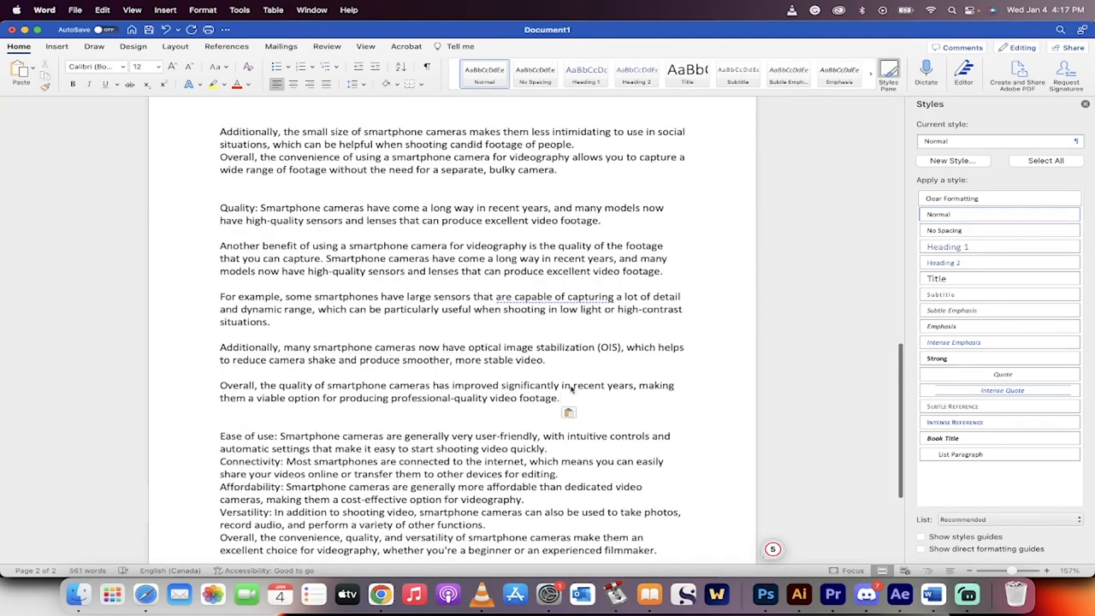
# Switch to ChatGPT and copy the second bullet under I. Introduction in the outline, "The capabilities and limitations of smartphone cameras"
pyautogui.press('super+Tab')
pyautogui.scroll(15, 571, 389)
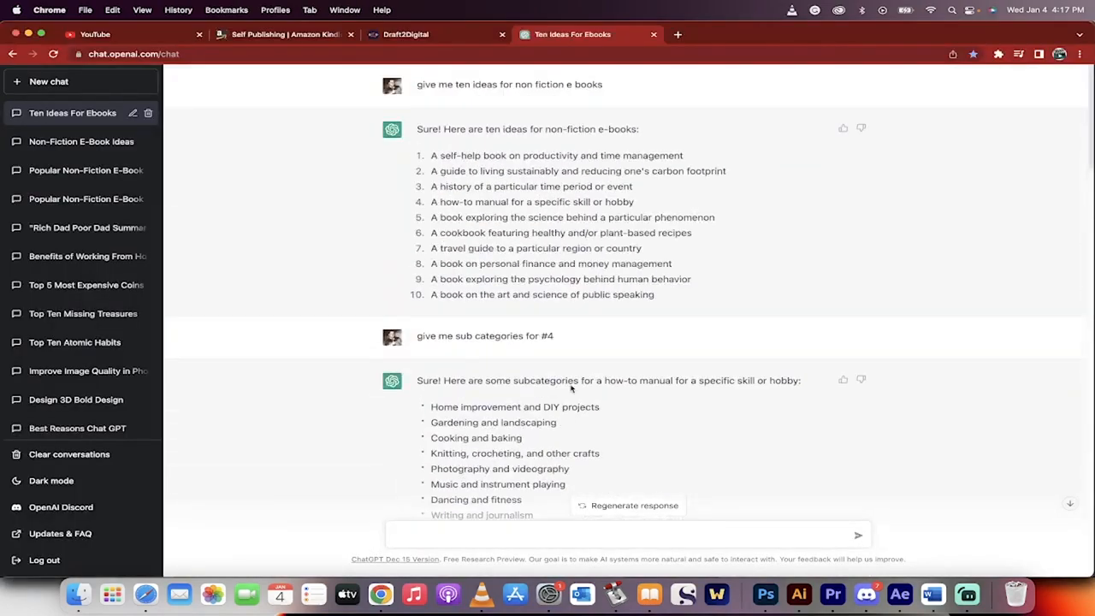
pyautogui.scroll(-15, 571, 389)
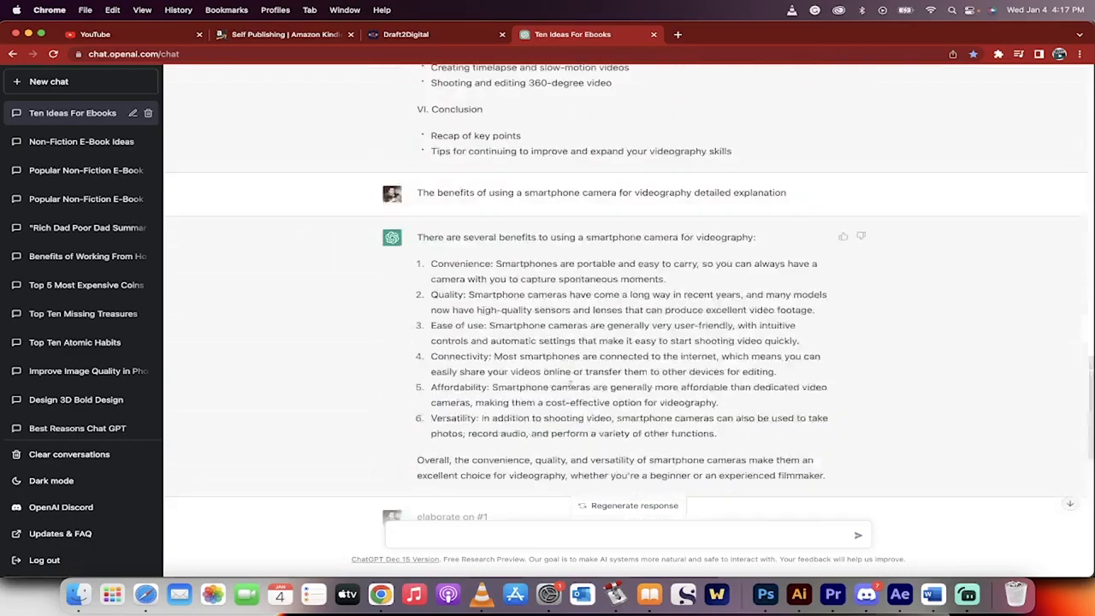
pyautogui.scroll(10, 554, 314)
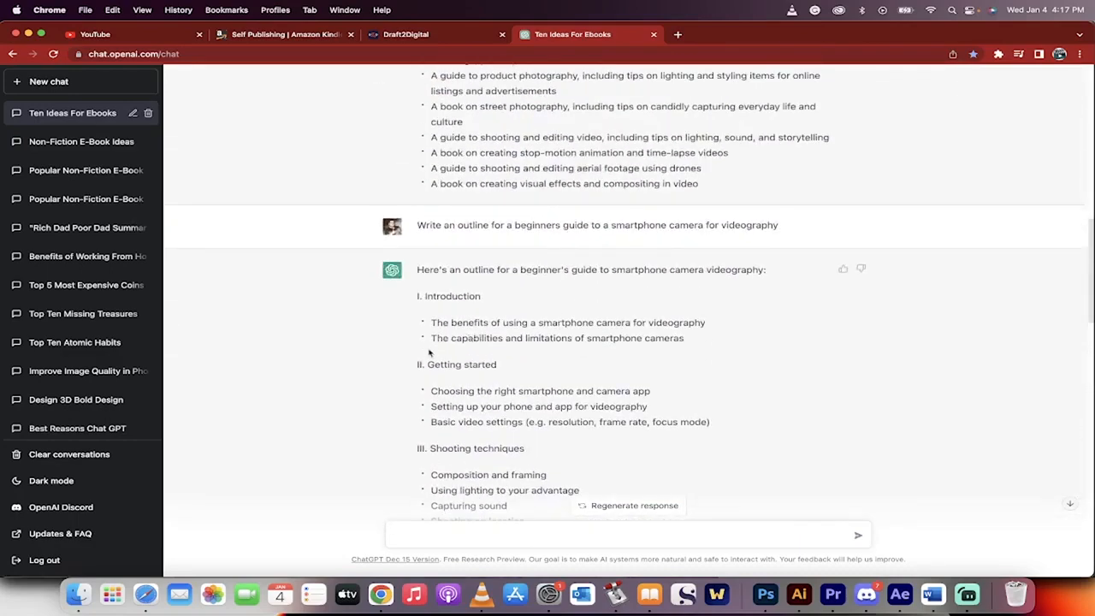
pyautogui.moveTo(433, 341); pyautogui.dragTo(735, 347)
pyautogui.press('super+c')
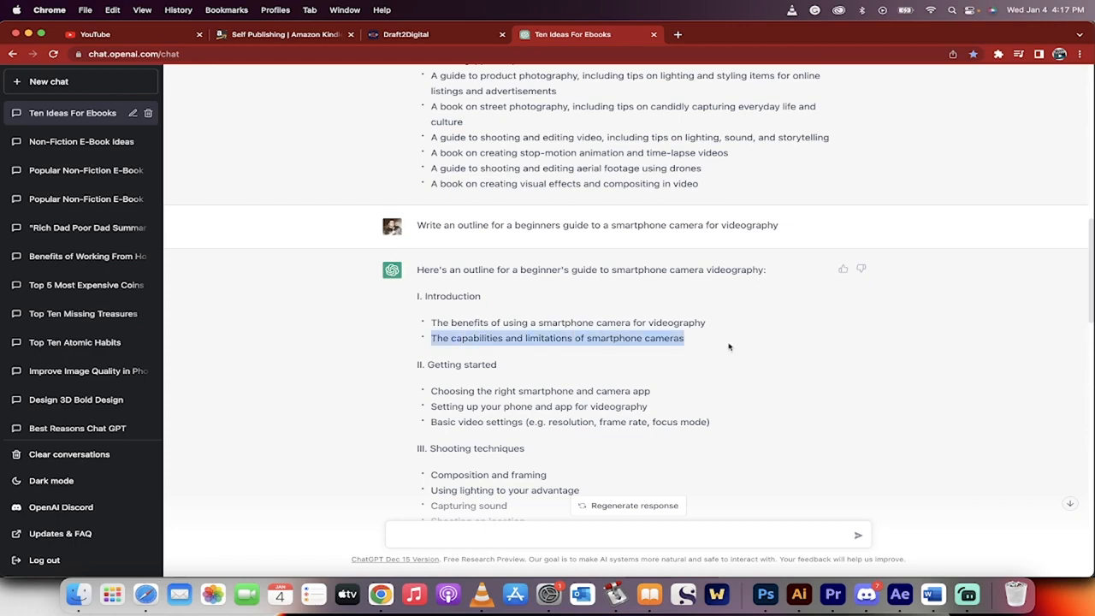
# Submit a new prompt made of "elaborate on" followed by the copied bullet text
pyautogui.scroll(-10, 640, 368)
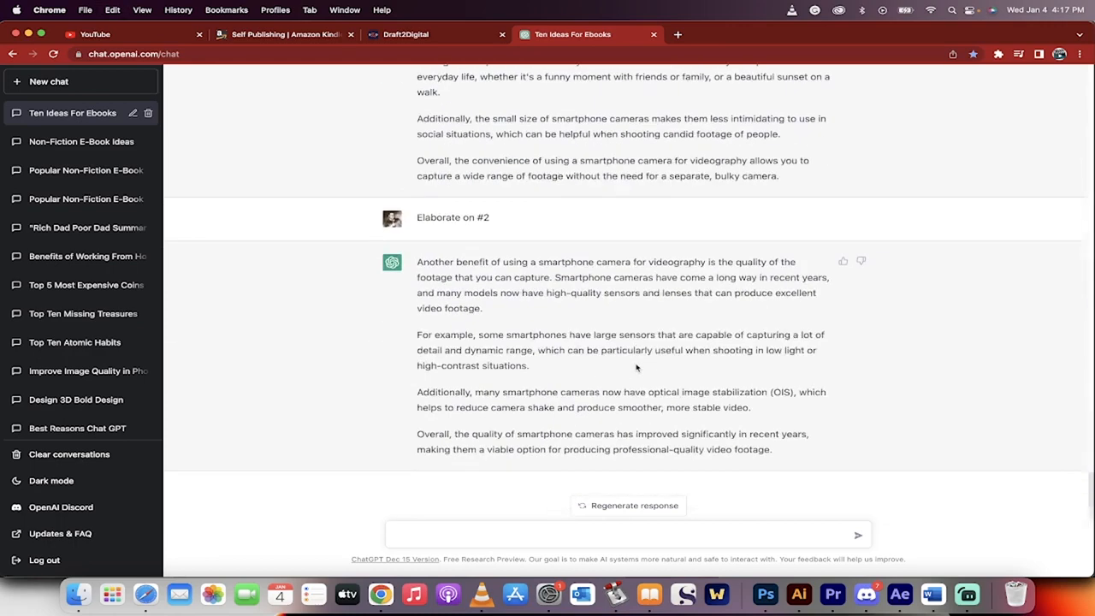
pyautogui.click(417, 531)
pyautogui.write('elaborate on')
pyautogui.press('super+v')
pyautogui.press('Return')
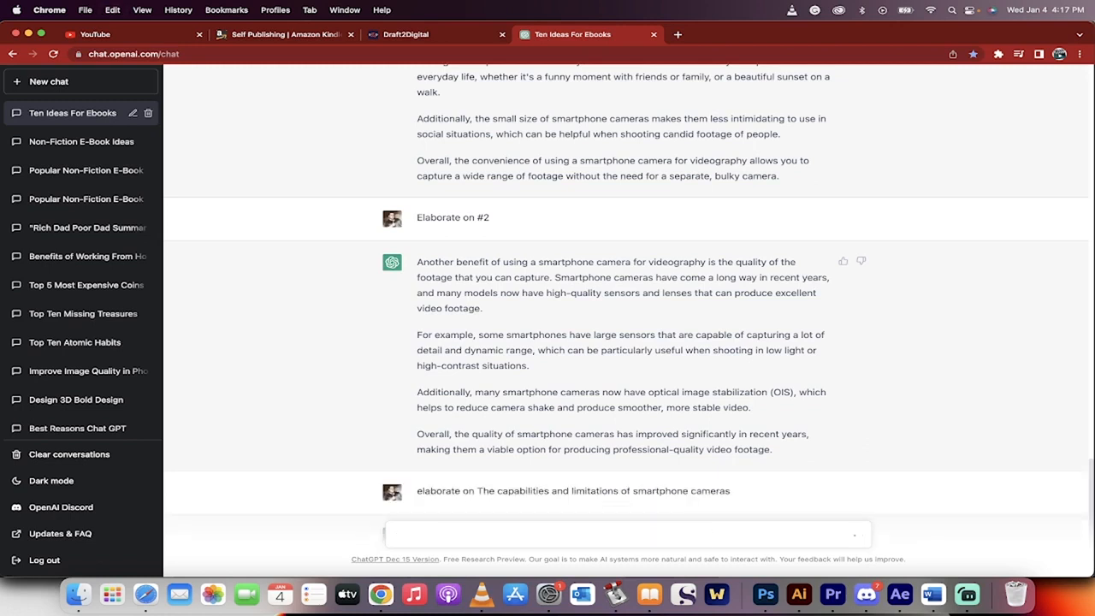